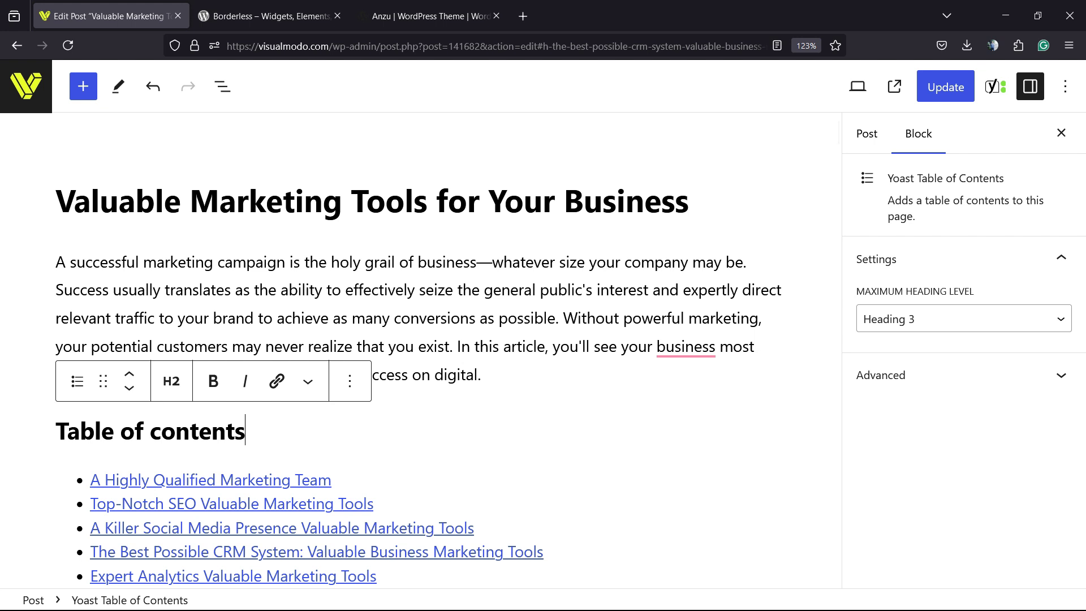
Step: Add the number "7." in front of the "Graphic Design Tools" heading in the article body
scroll(254, 353, down, 3)
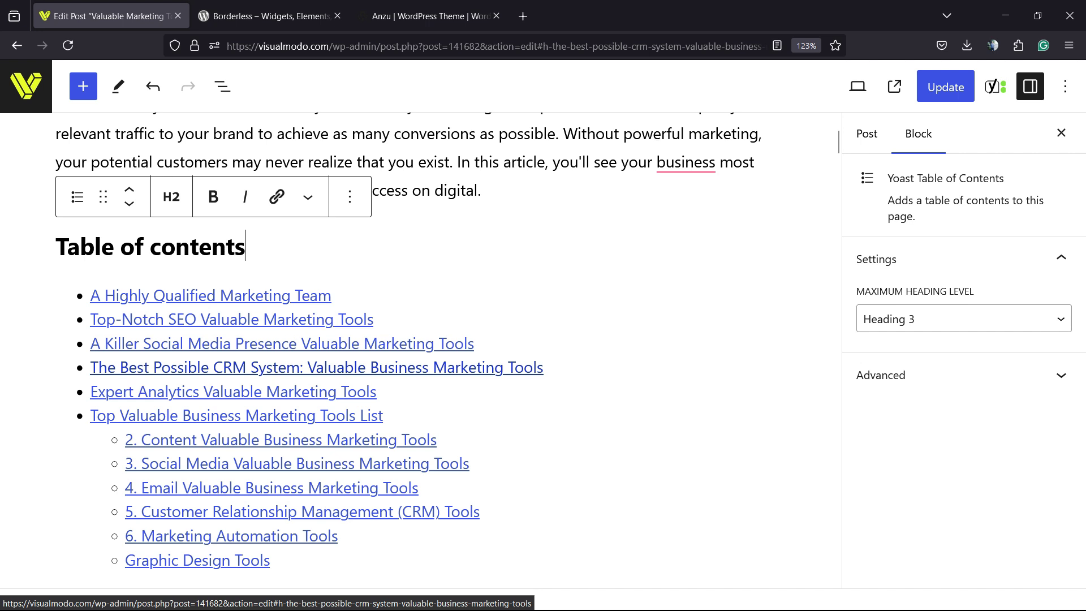
scroll(255, 353, down, 3)
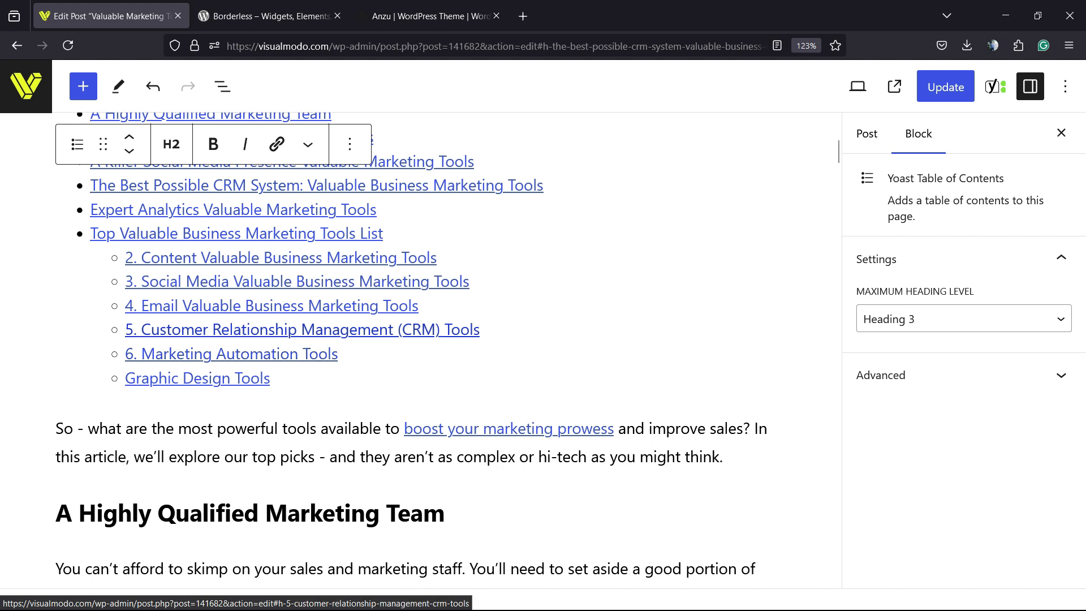
scroll(283, 338, up, 3)
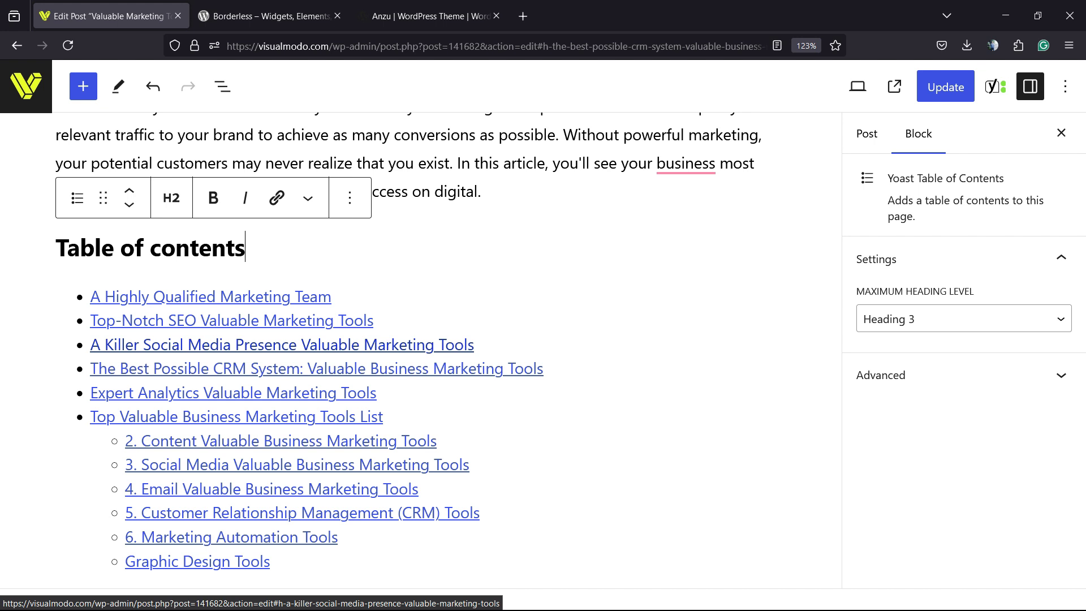
scroll(254, 350, down, 3)
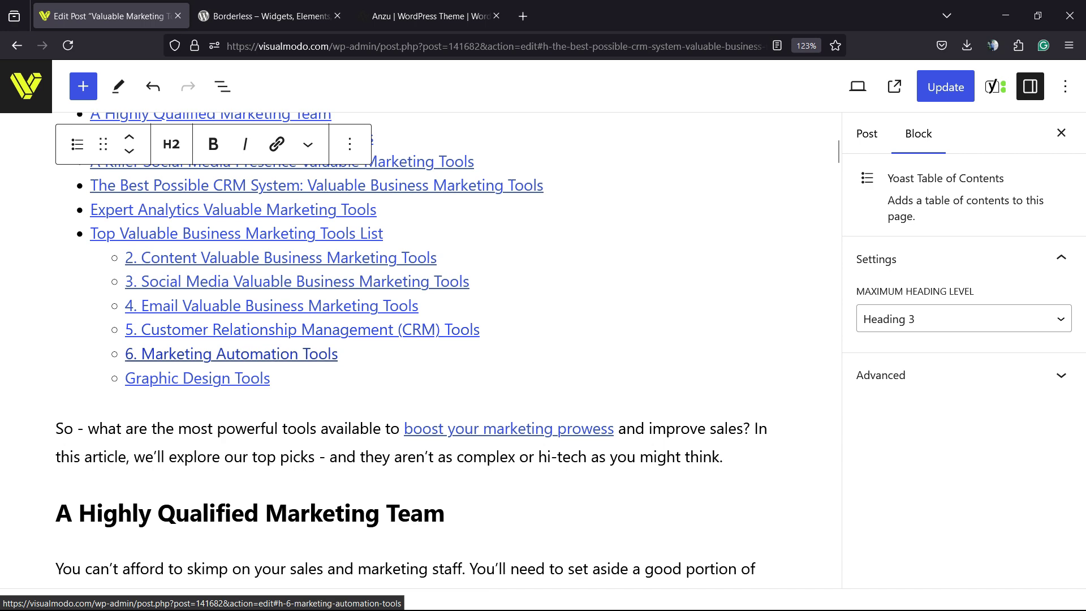
click(197, 379)
click(231, 354)
scroll(231, 354, down, 20)
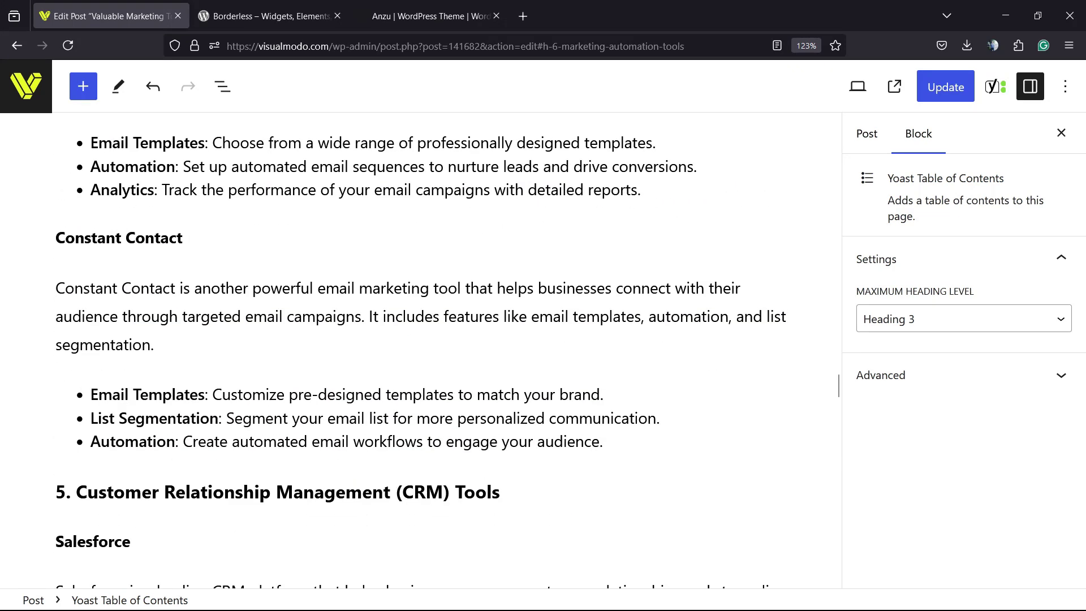
scroll(421, 351, down, 10)
click(128, 207)
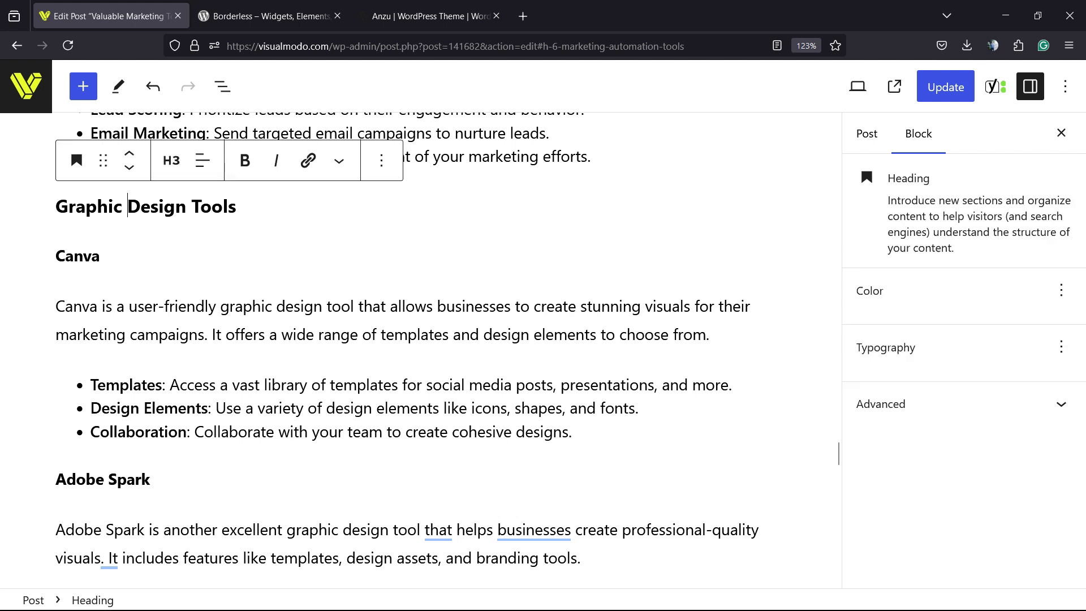
triple_click(127, 206)
click(56, 206)
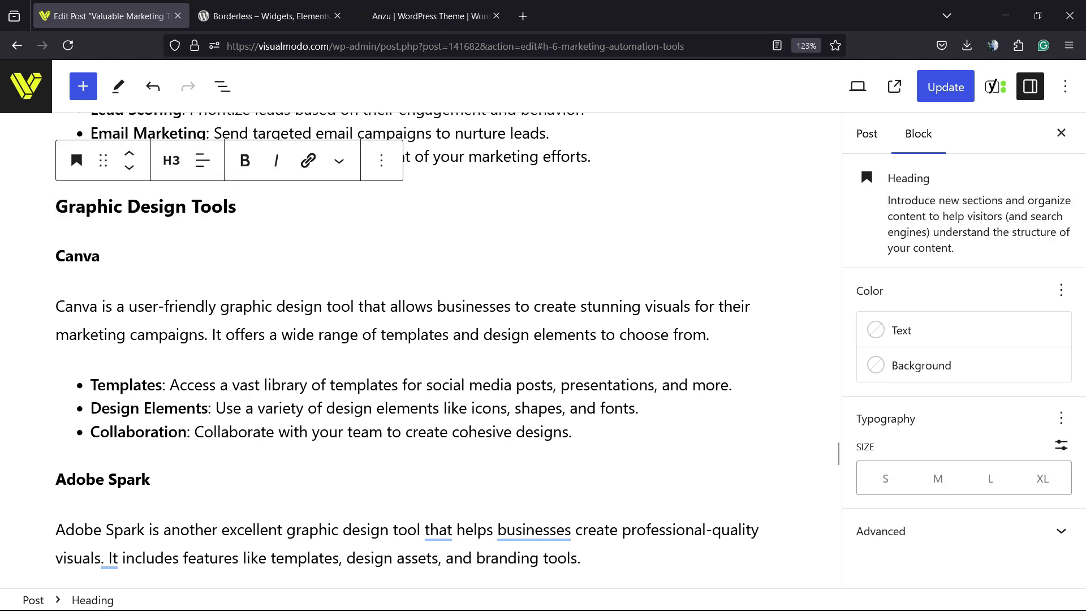
text(7)
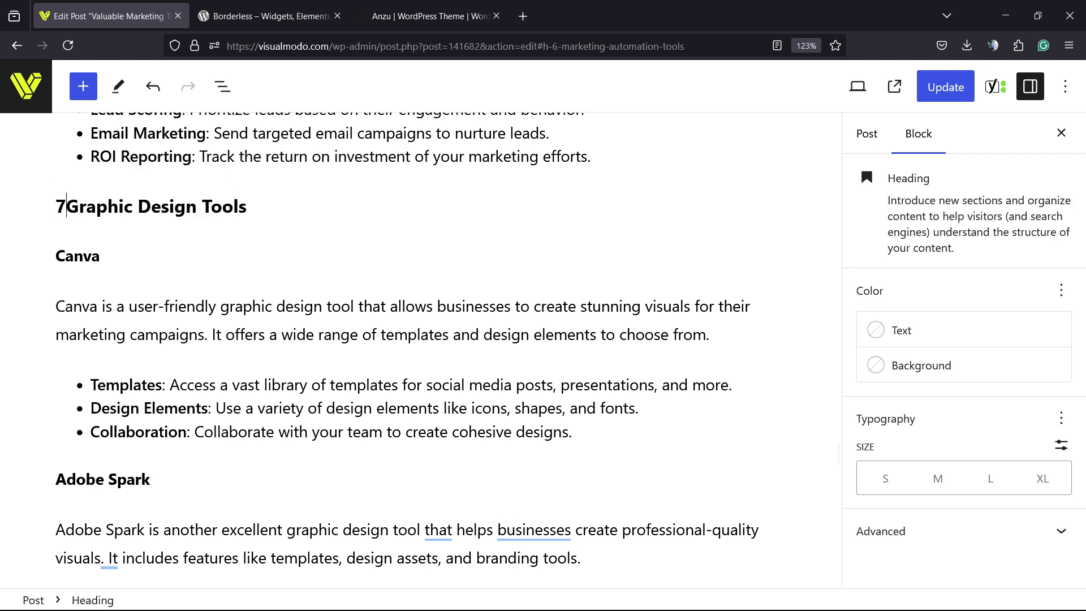
text(.)
Step: Review the remaining sections from "8. Video Marketing Tools" to the conclusion and compare them with the table of contents entries
scroll(839, 473, down, 5)
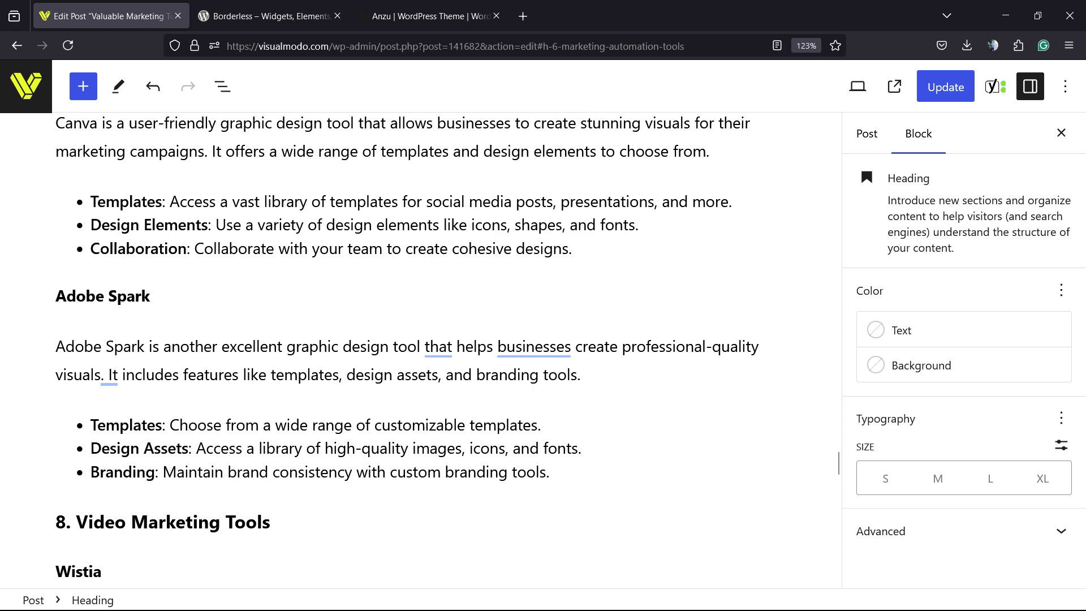
scroll(839, 472, down, 5)
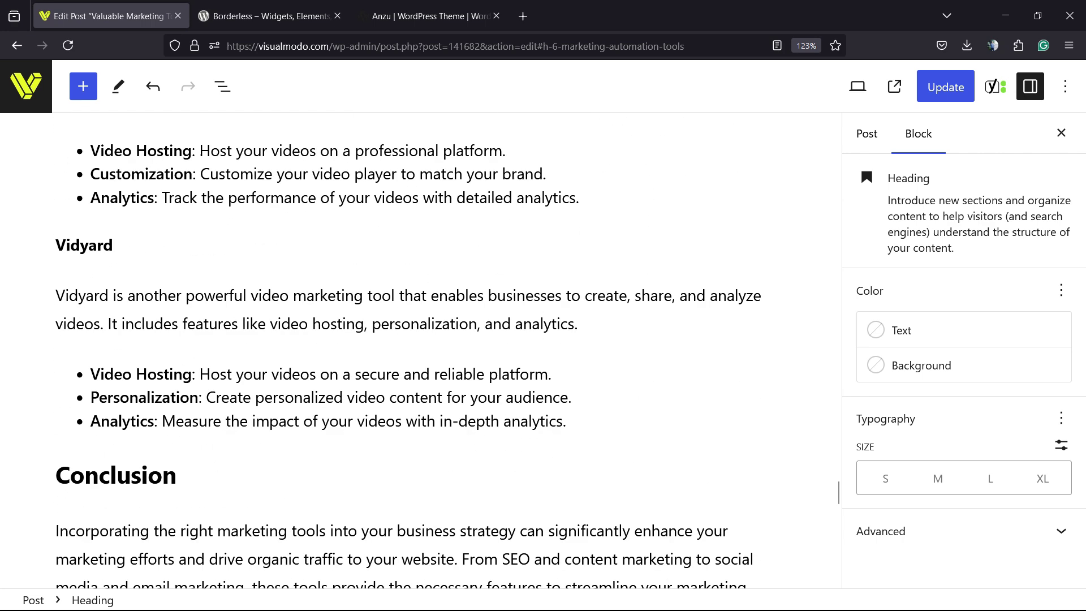
scroll(839, 491, down, 3)
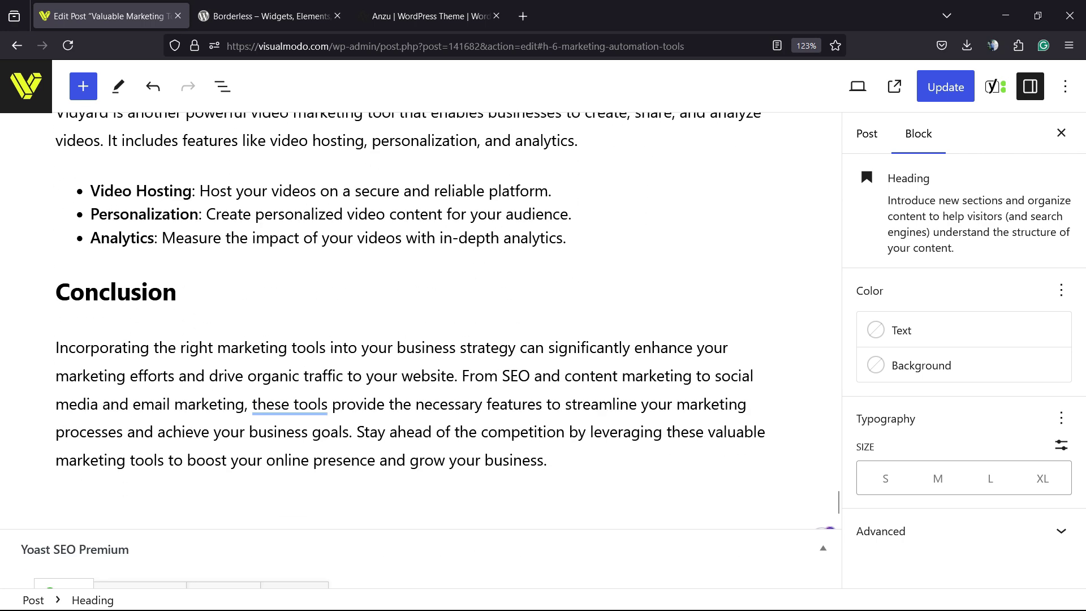
scroll(839, 502, up, 20)
scroll(249, 326, up, 3)
scroll(249, 326, down, 2)
scroll(249, 326, up, 1)
scroll(249, 326, down, 1)
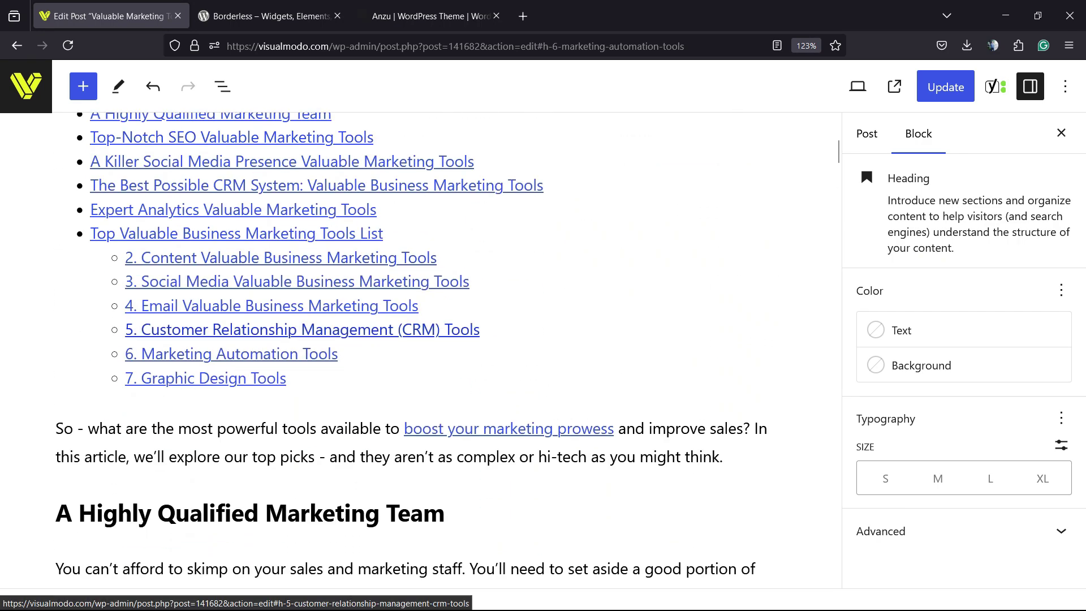
Step: Delete the existing Yoast Table of Contents block below the introductory paragraph
click(544, 303)
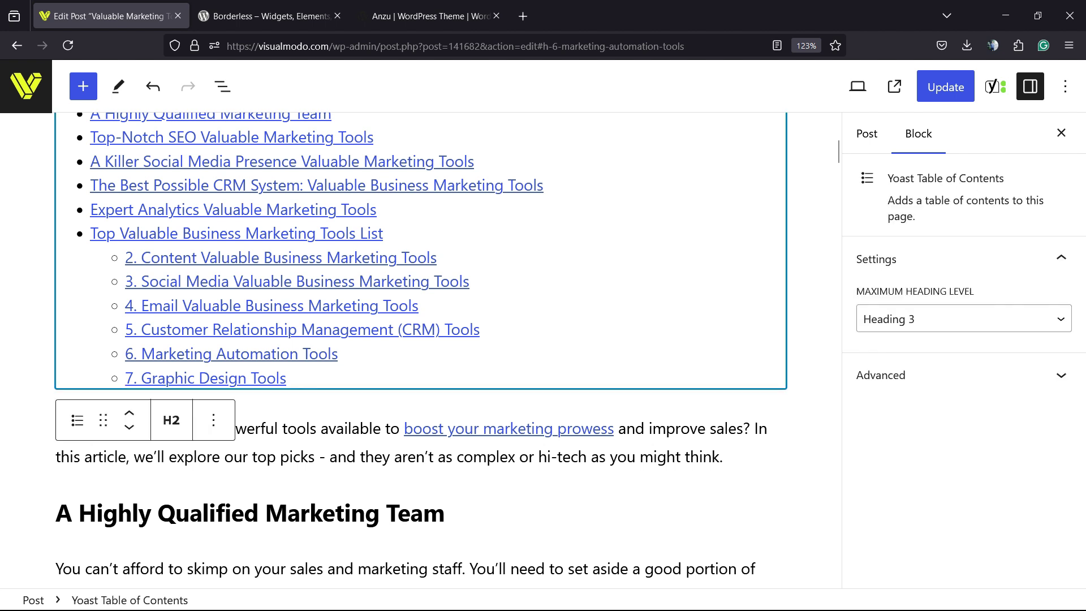
scroll(420, 345, up, 3)
key(Delete)
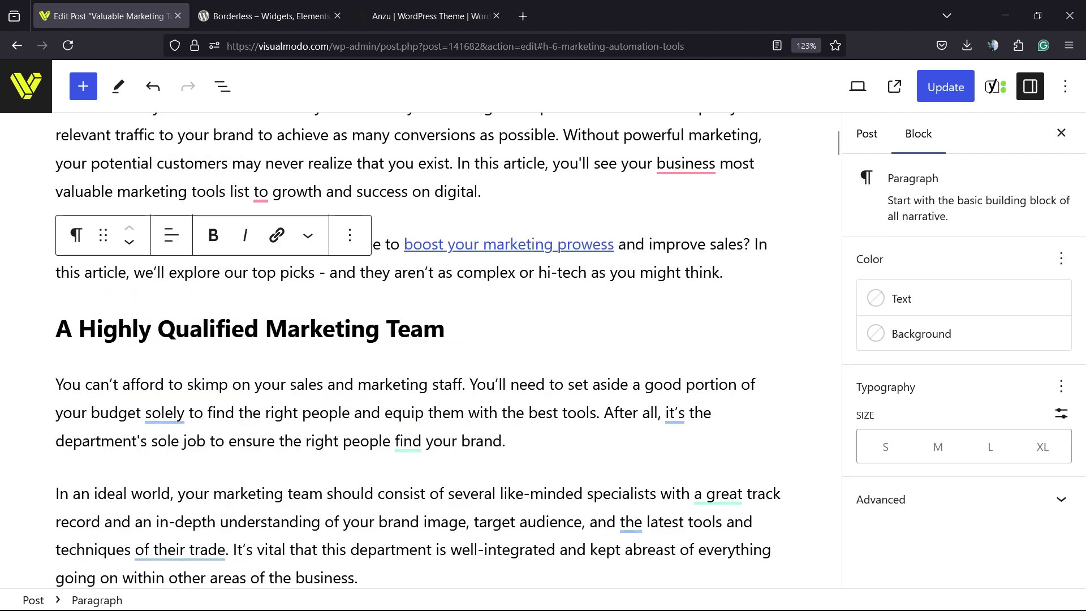
Step: Insert a new Yoast Table of Contents block between the introductory paragraph and the "So - what are the most powerful tools" paragraph
key(Return)
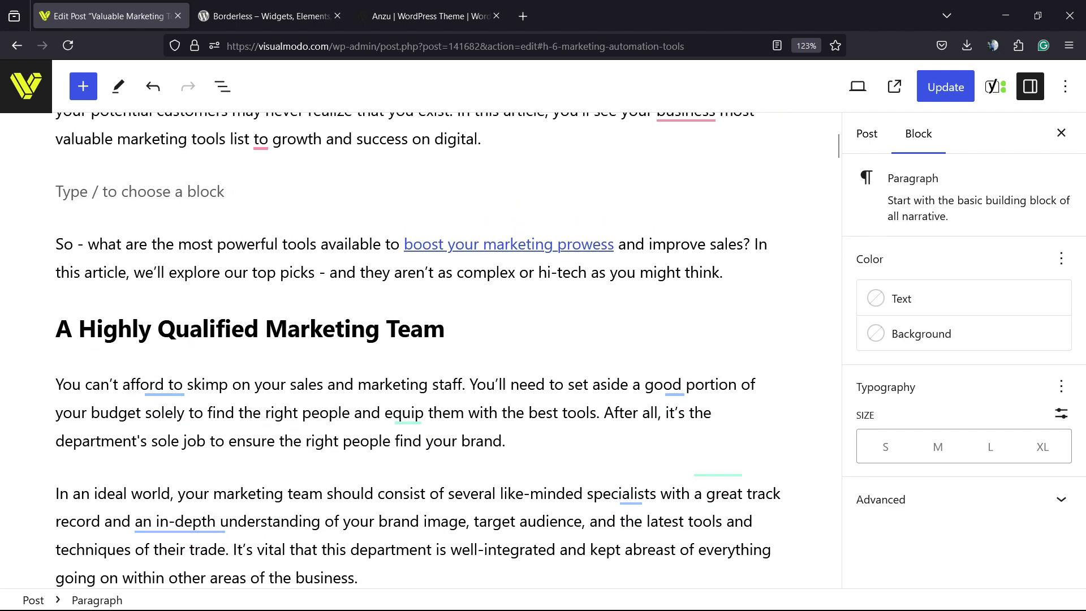
scroll(420, 452, up, 3)
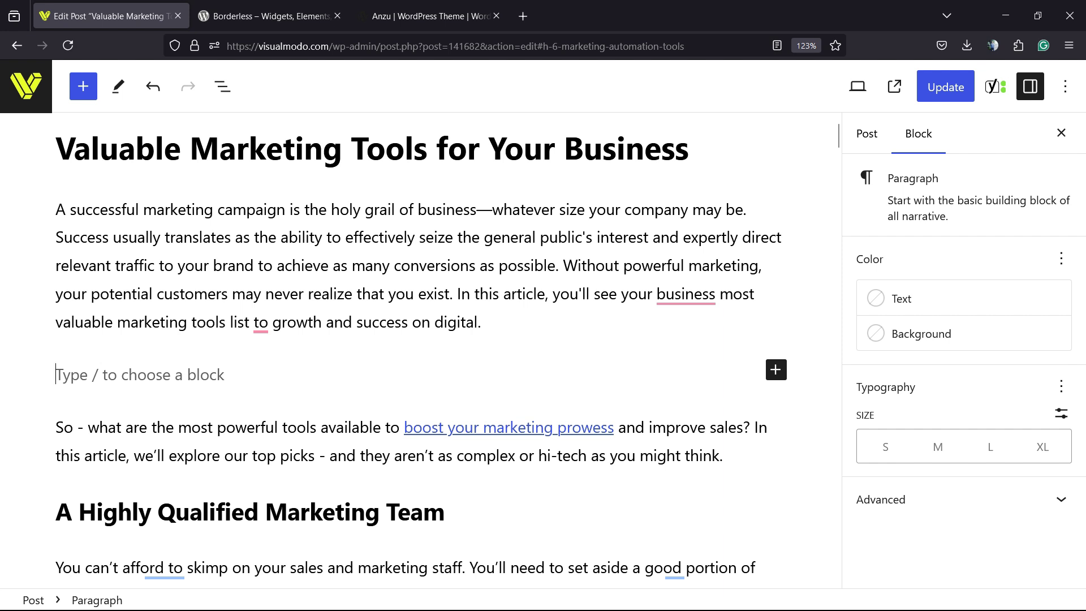
click(776, 369)
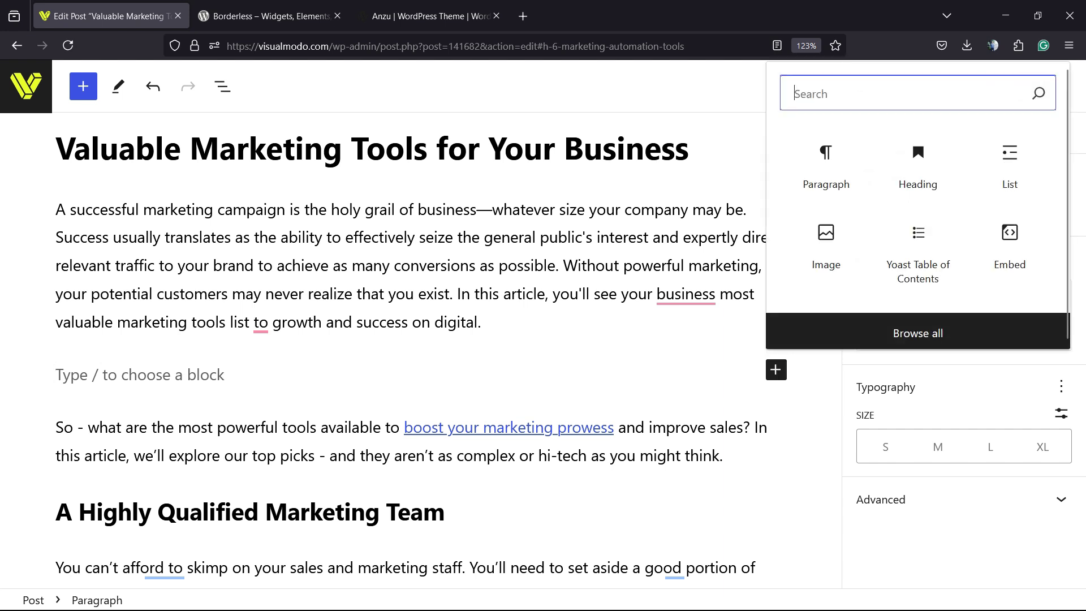
click(918, 249)
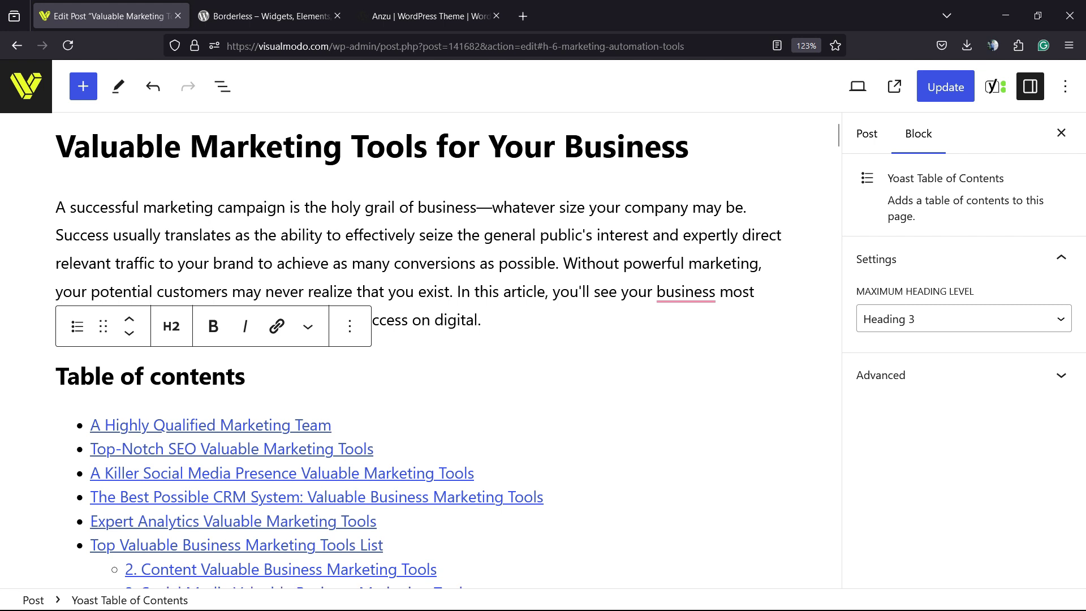
scroll(283, 255, down, 8)
scroll(255, 282, up, 3)
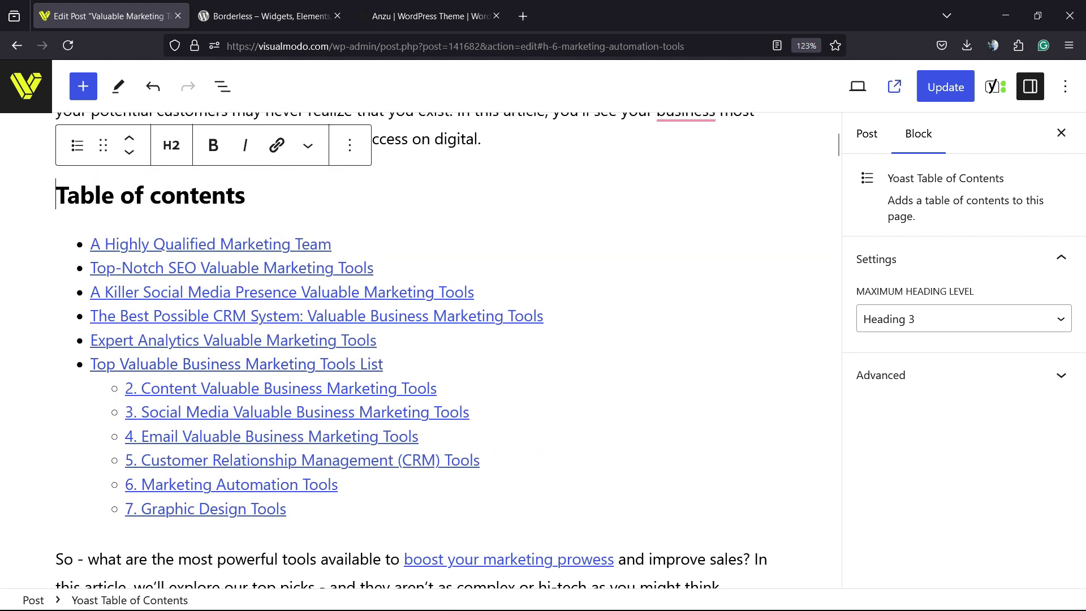
Step: Open the published post in a new tab, then return to the editor and update the post
click(894, 86)
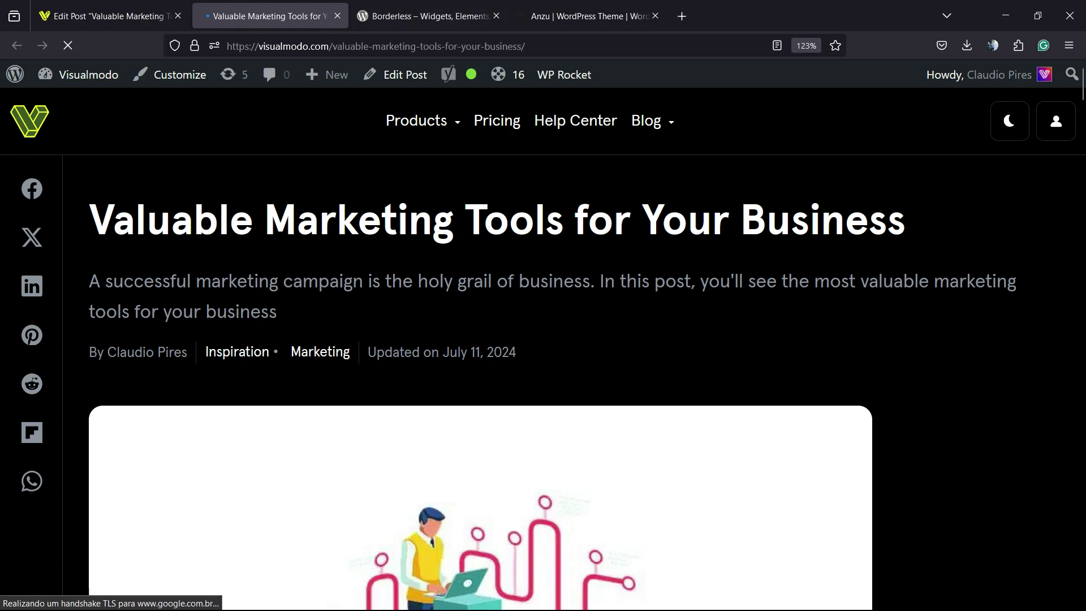
scroll(544, 340, down, 5)
key(ctrl+shift+Tab)
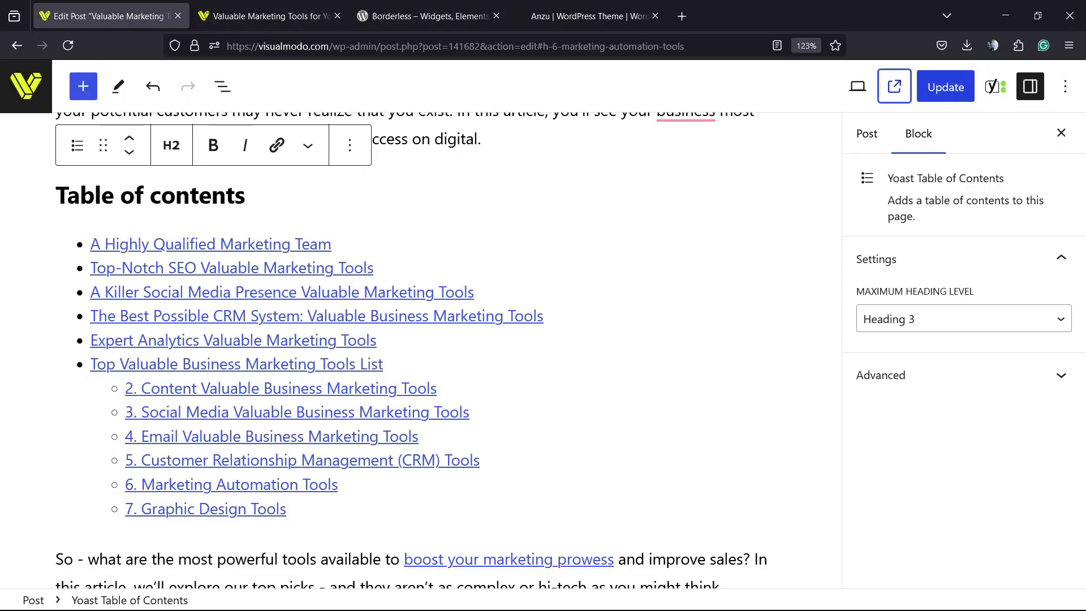
click(936, 87)
Step: Check the reloaded published post, going from its "7. Graphic Design Tools" contents link through the sections down to the conclusion
key(ctrl+Tab)
key(F5)
scroll(391, 295, down, 10)
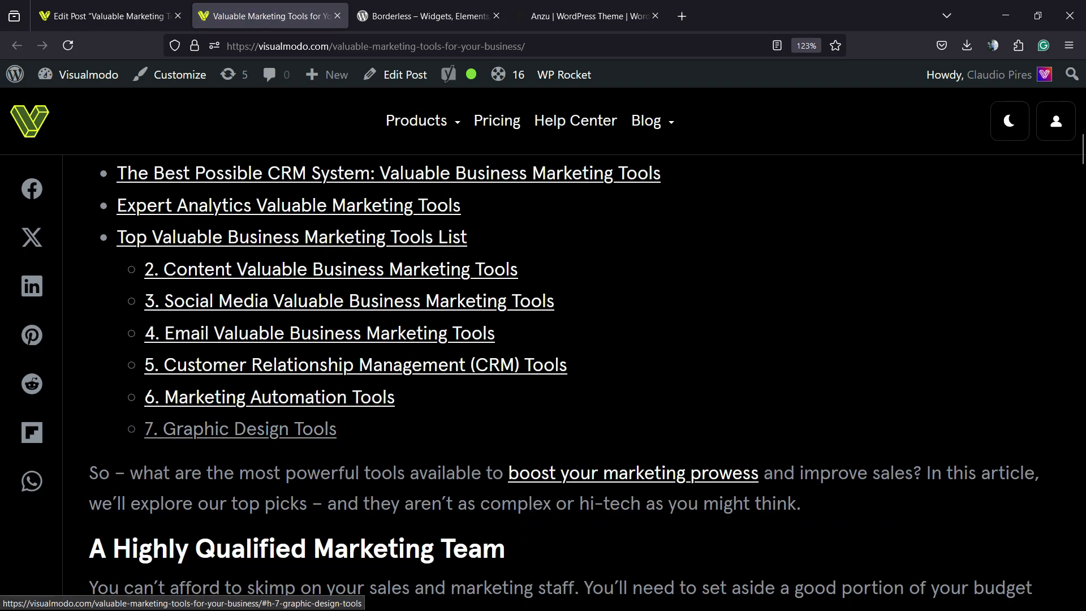
click(237, 432)
scroll(543, 382, up, 3)
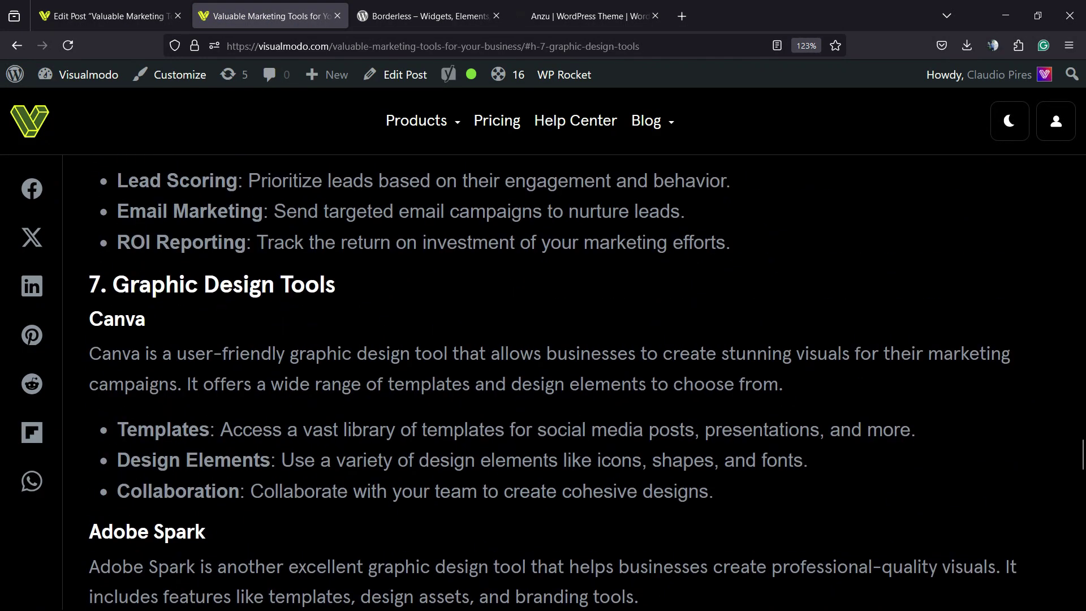
scroll(543, 367, down, 6)
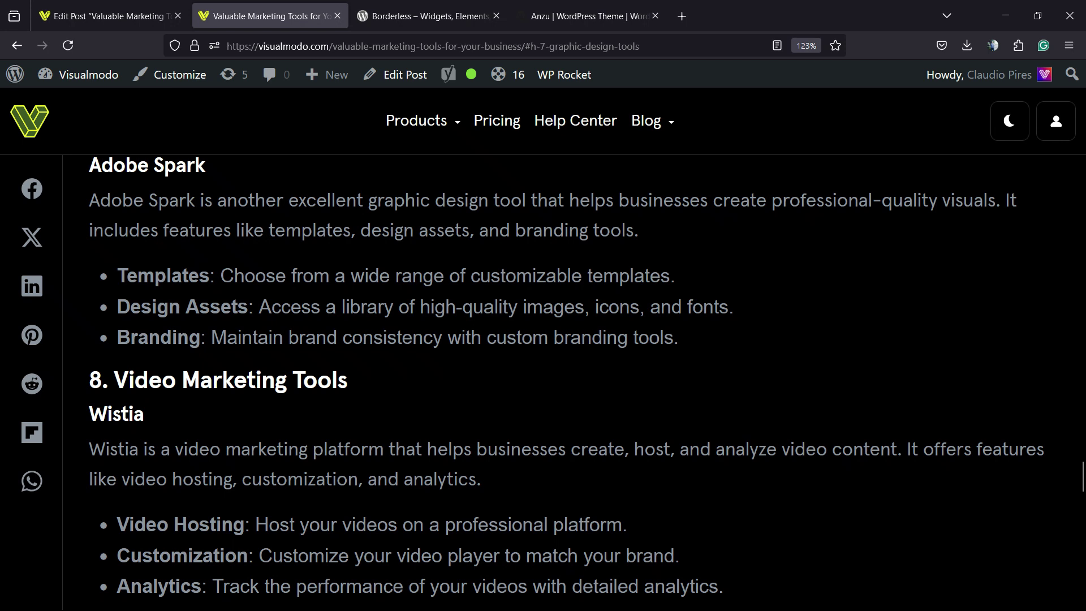
scroll(543, 368, down, 10)
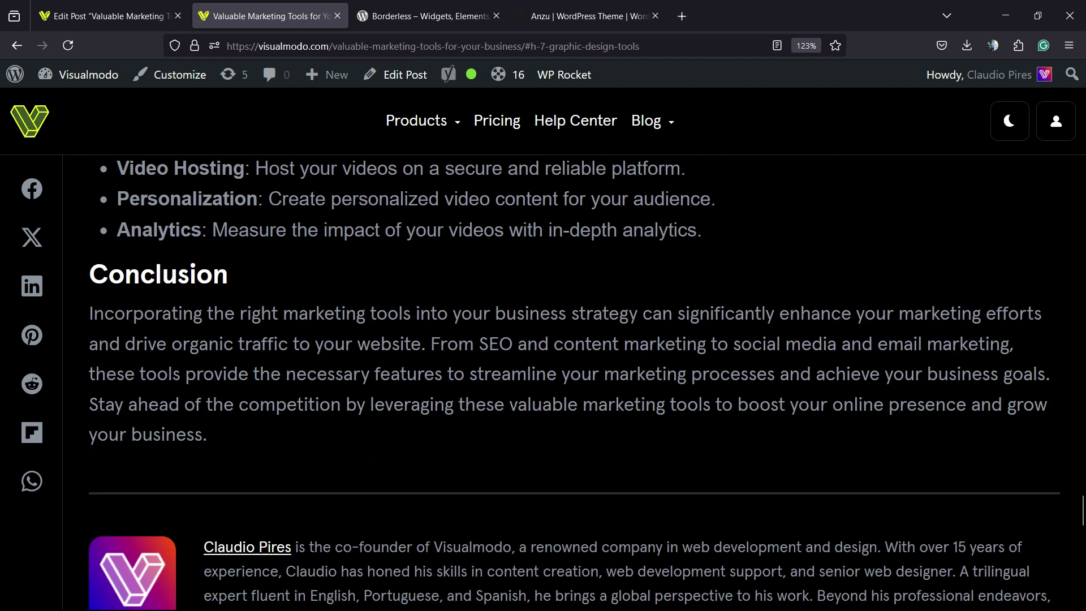
scroll(544, 368, up, 1)
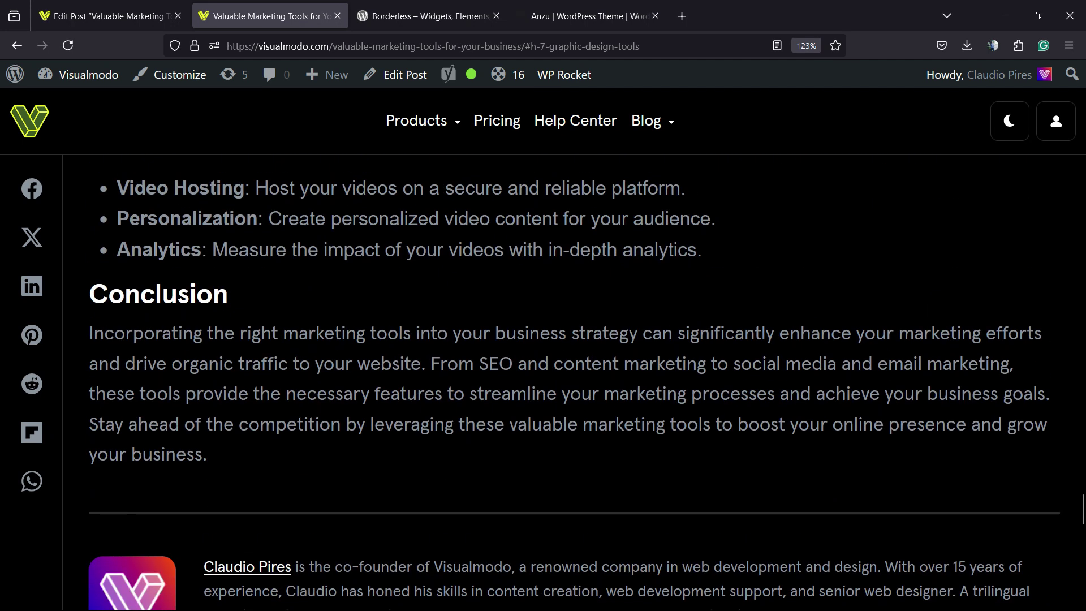
scroll(543, 367, up, 3)
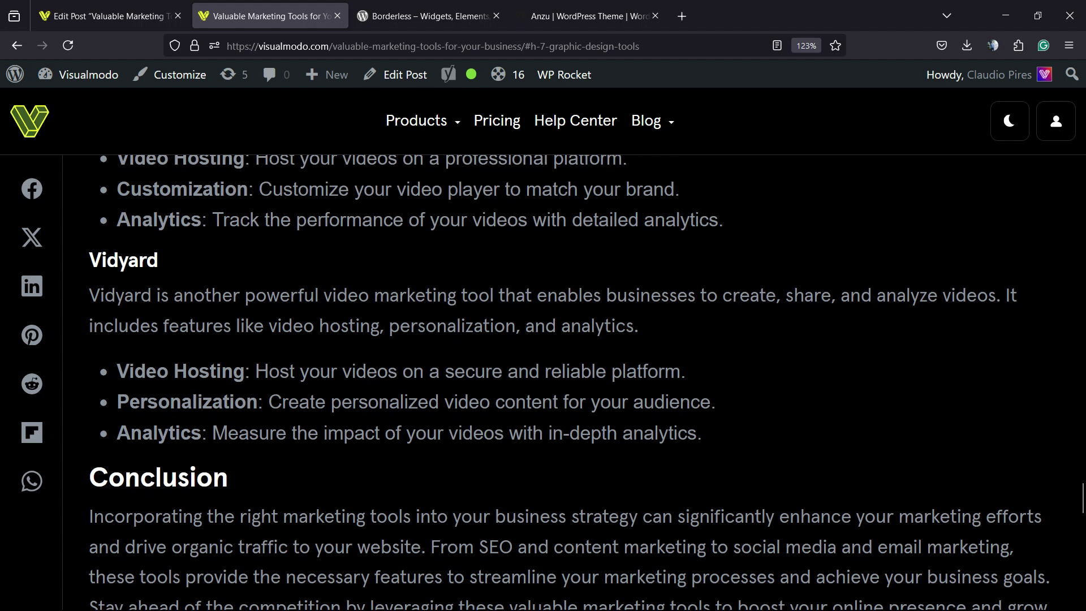
scroll(544, 367, up, 6)
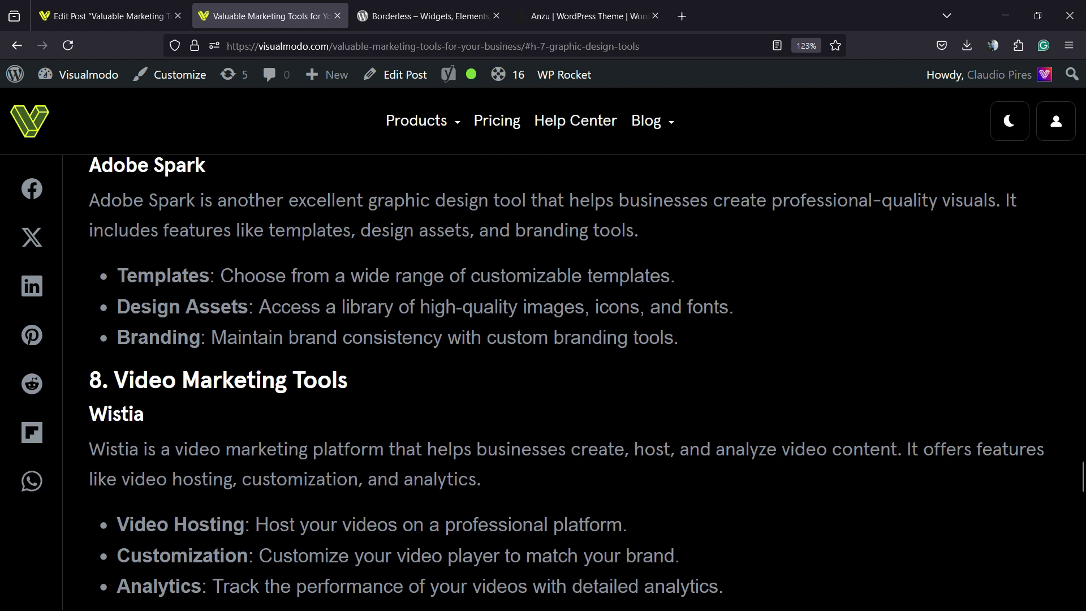
Step: Back in the post editor, copy the "8. Video Marketing Tools" heading text and replace the heading with an empty paragraph block
click(111, 17)
scroll(283, 280, down, 3)
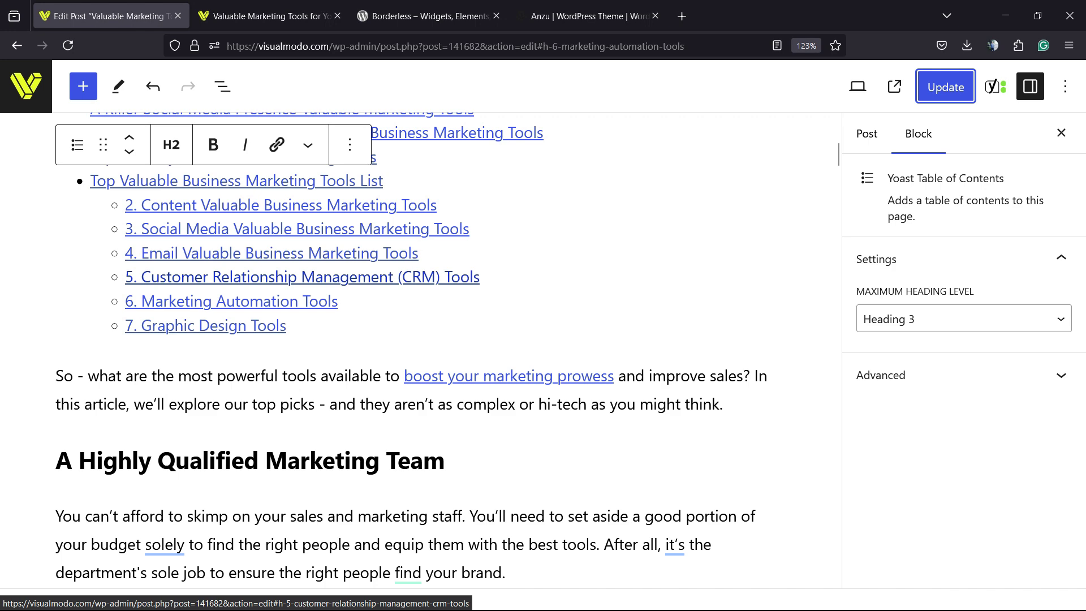
click(232, 300)
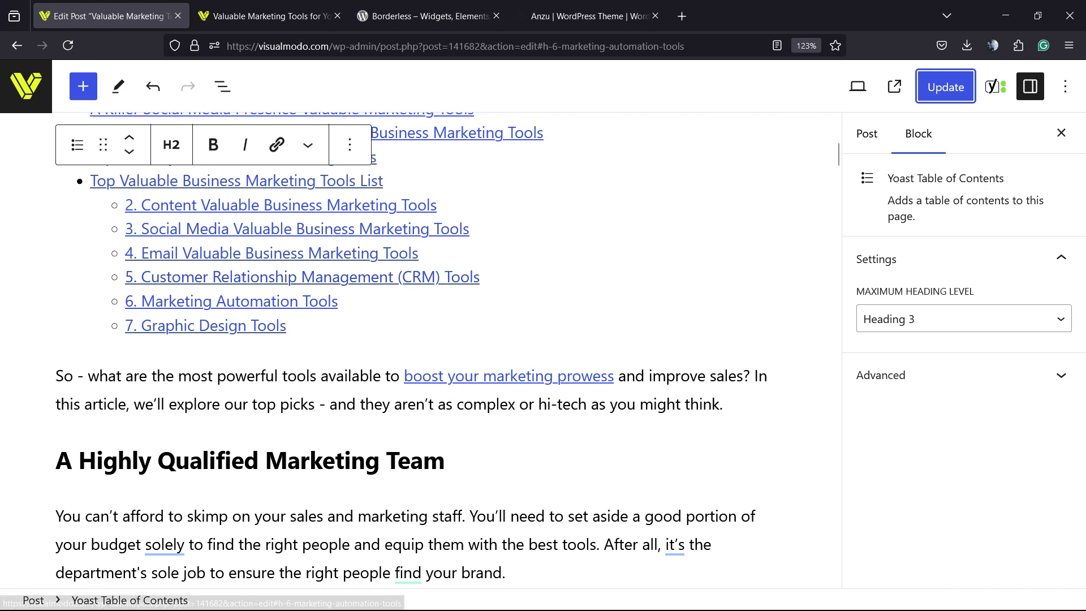
scroll(418, 351, down, 20)
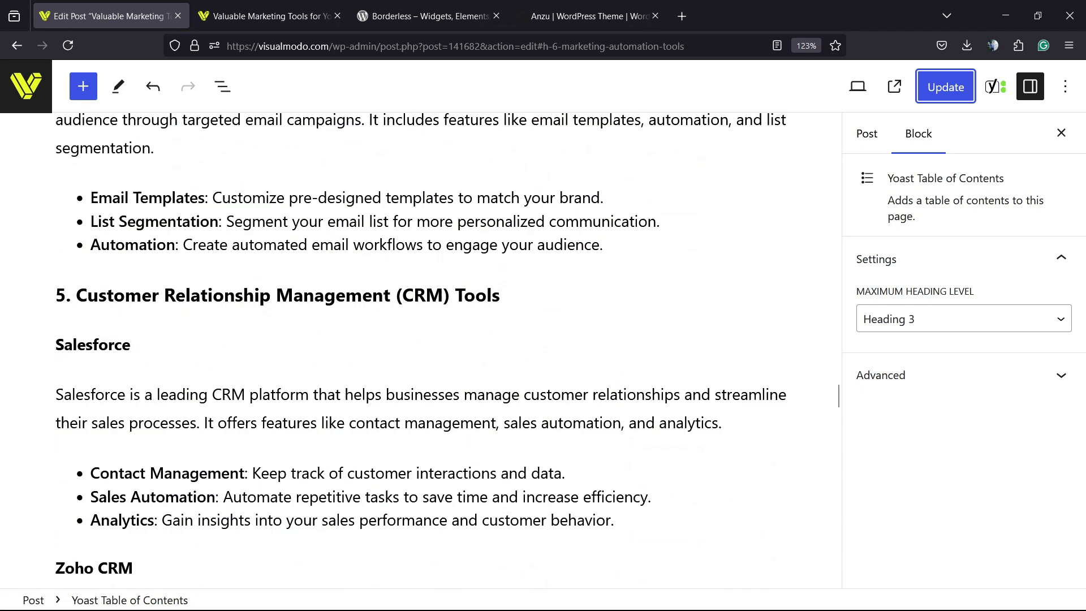
scroll(419, 351, down, 3)
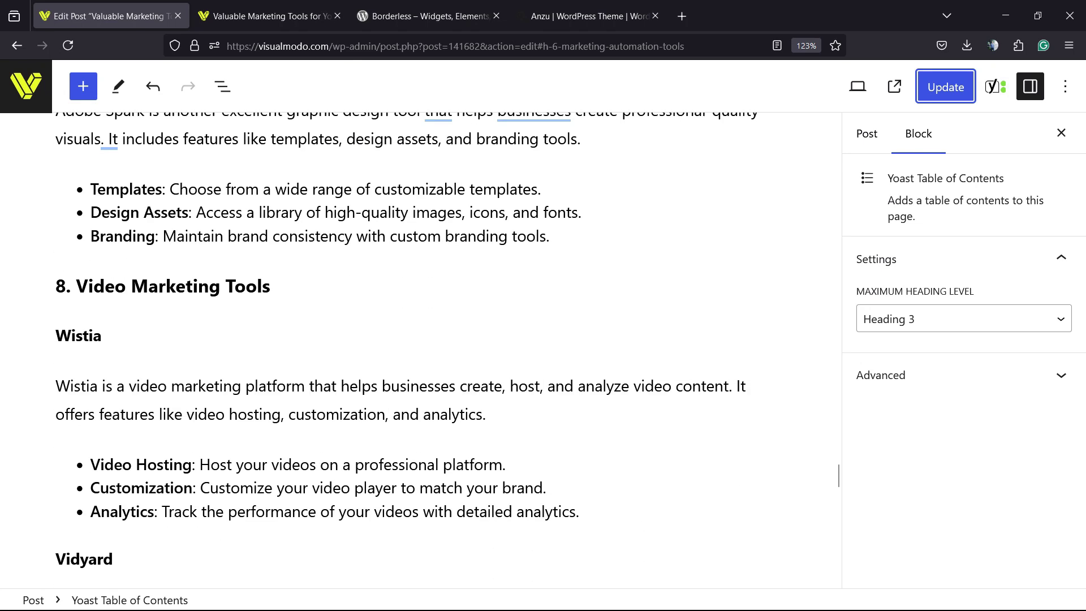
triple_click(179, 286)
key(ctrl+c)
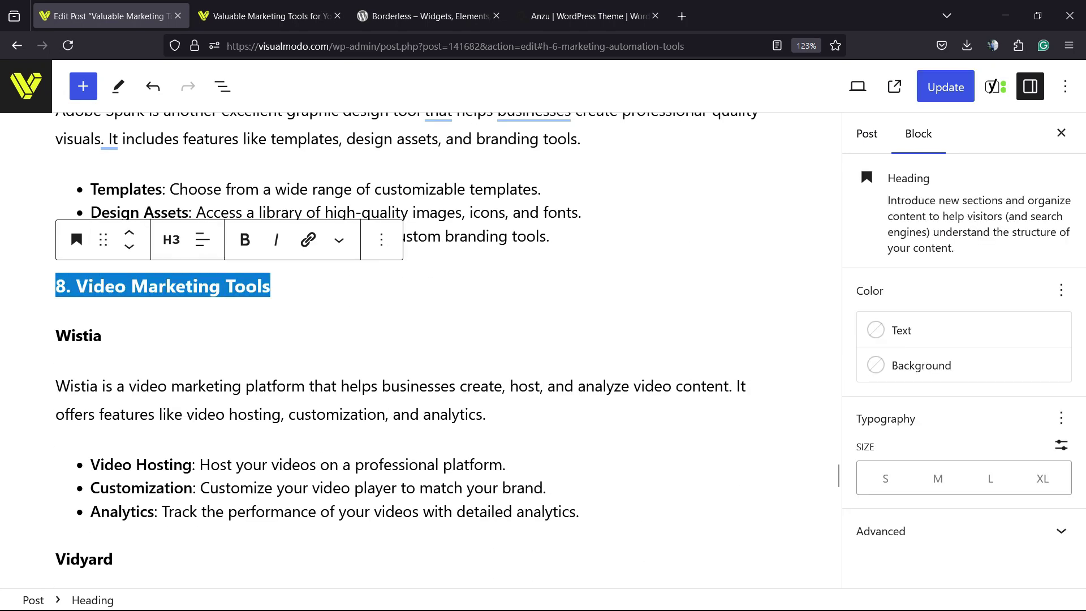
key(BackSpace)
key(BackSpace)
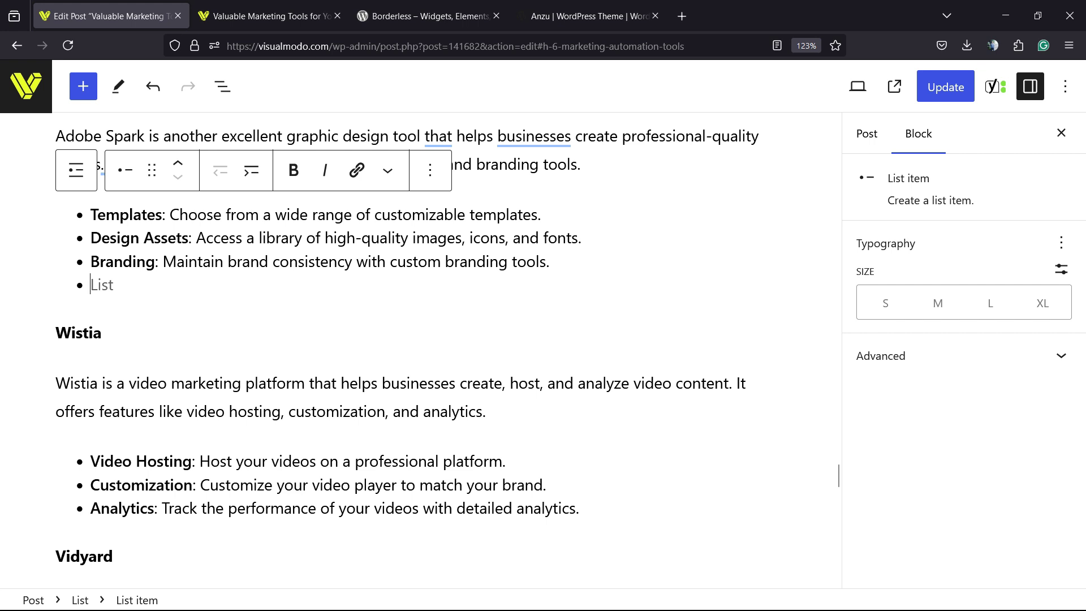
key(Return)
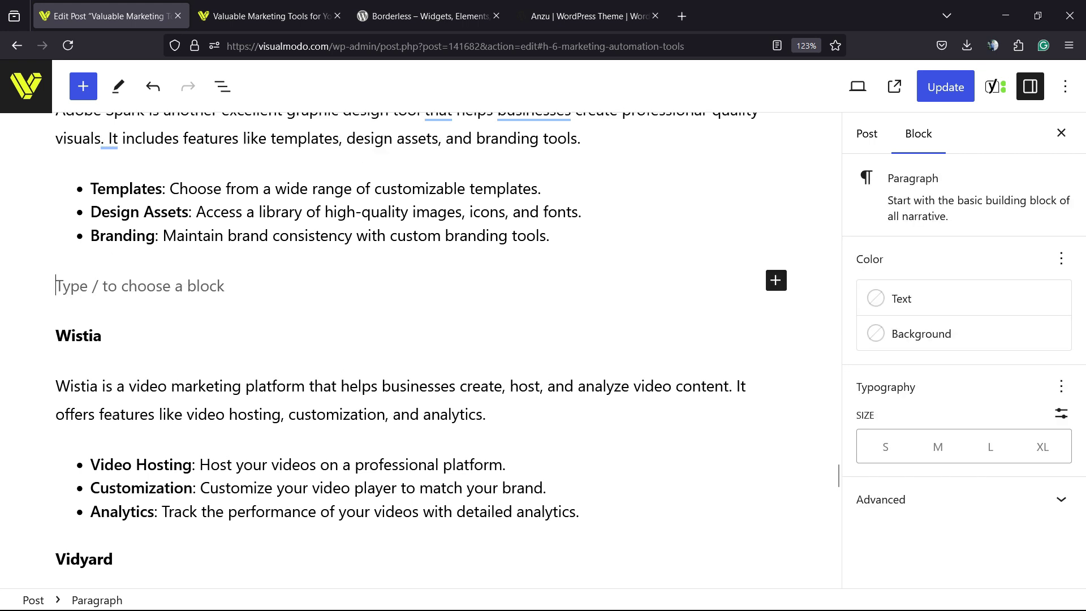
Step: Paste the "Video Marketing Tools" text into the empty paragraph, convert it to a Heading 3 and prefix it with "8. "
key(ctrl+v)
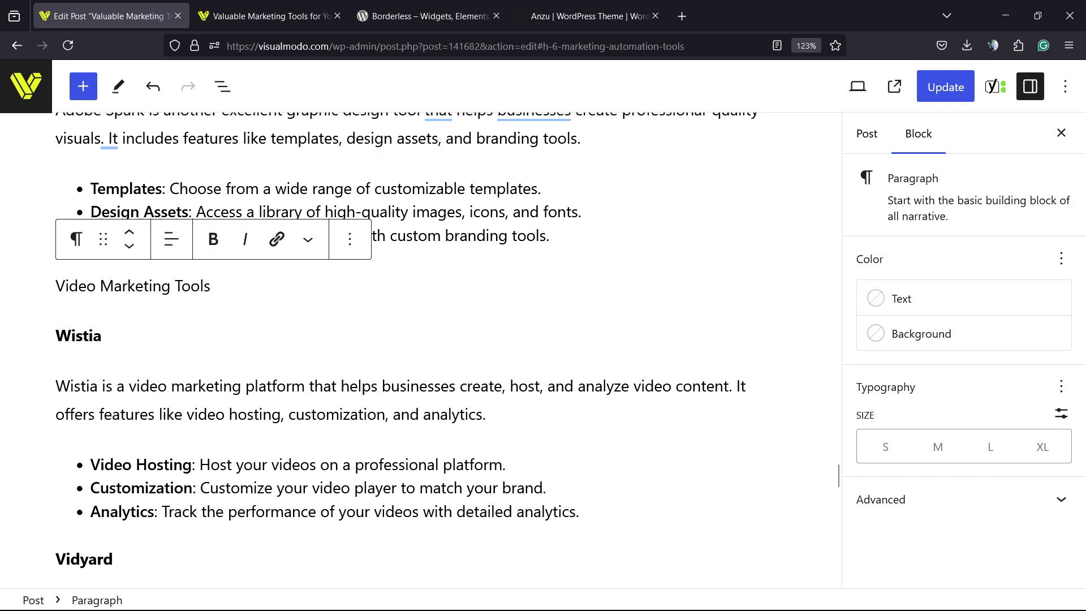
key(shift+Home)
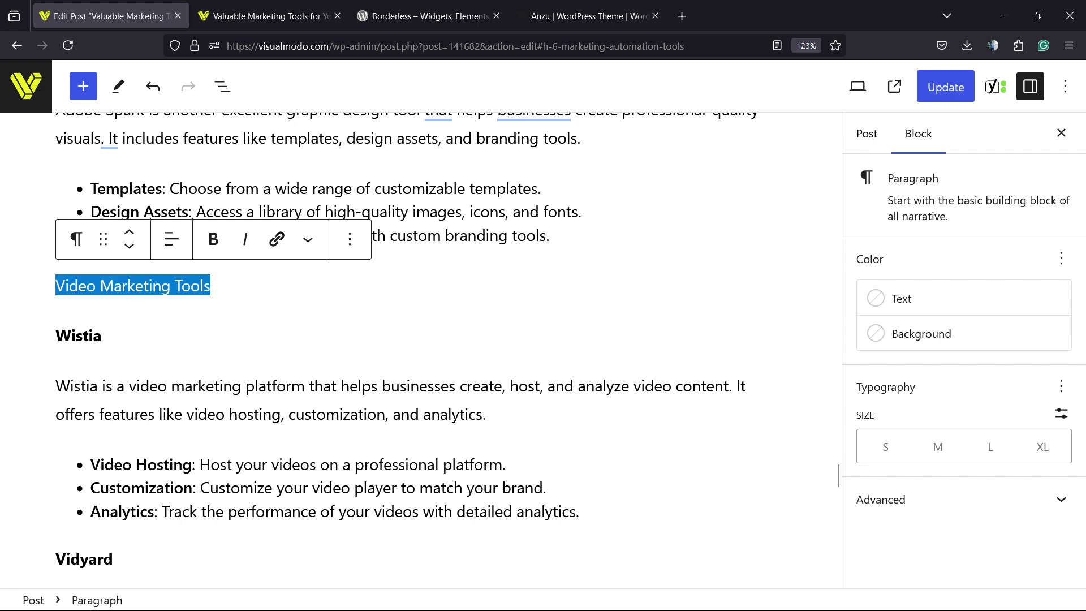
click(76, 240)
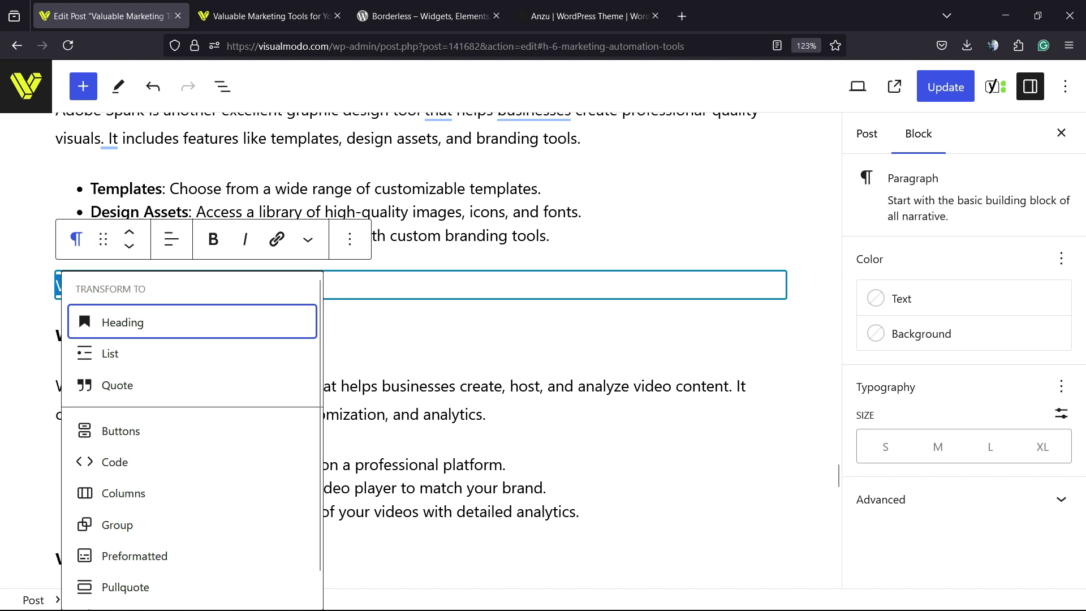
key(Return)
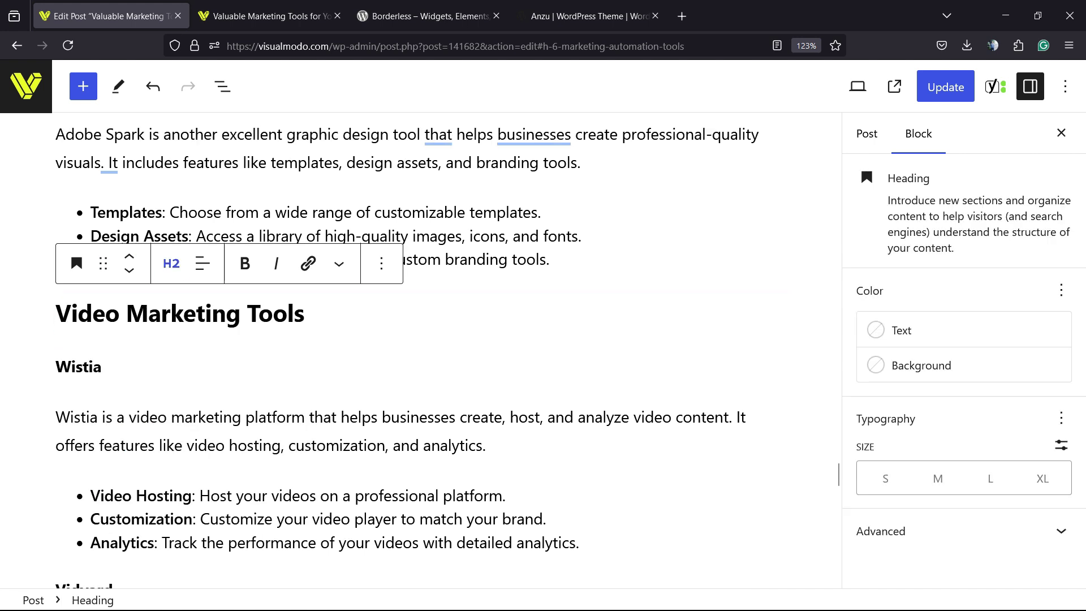
click(171, 264)
click(209, 381)
key(Escape)
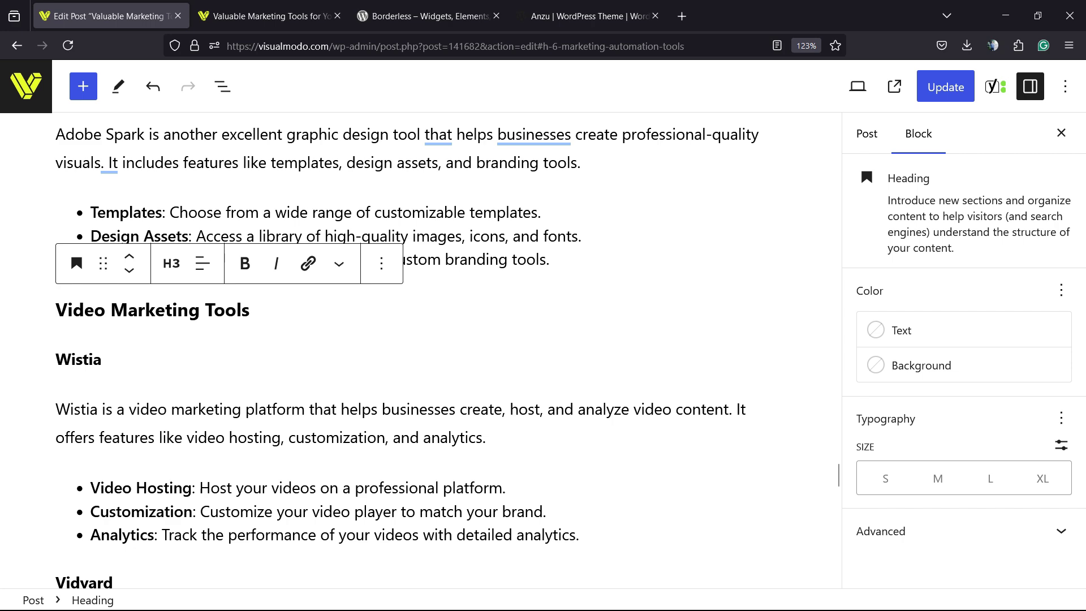
text(8.)
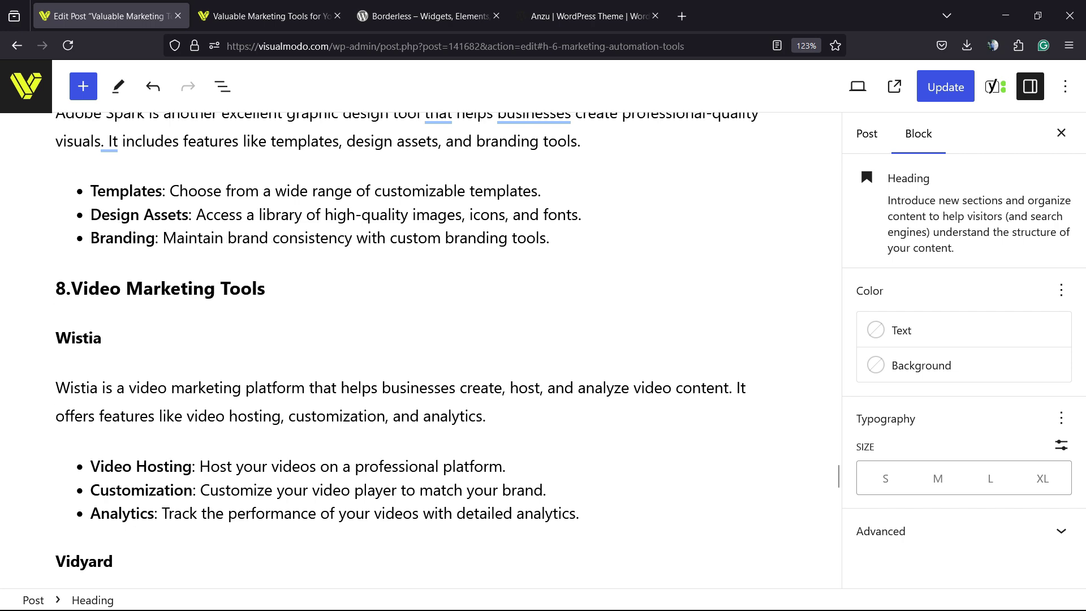
Step: Copy the "1. Search Engine Optimization (SEO) Tools" heading text and replace the heading with an empty paragraph block
scroll(407, 350, up, 15)
scroll(283, 262, up, 20)
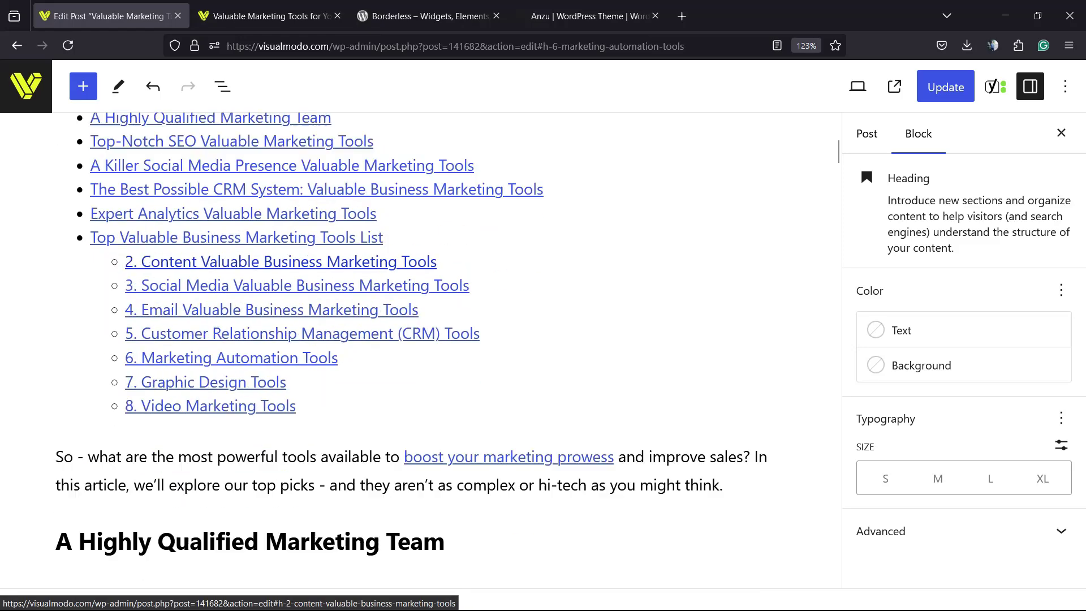
scroll(282, 261, down, 2)
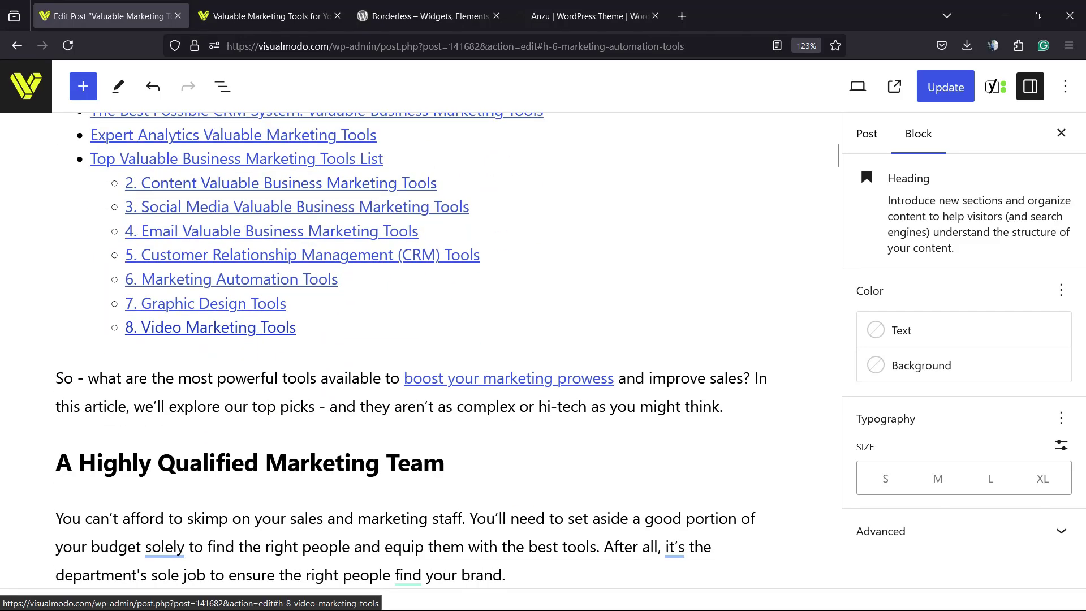
scroll(283, 261, down, 12)
scroll(283, 262, down, 20)
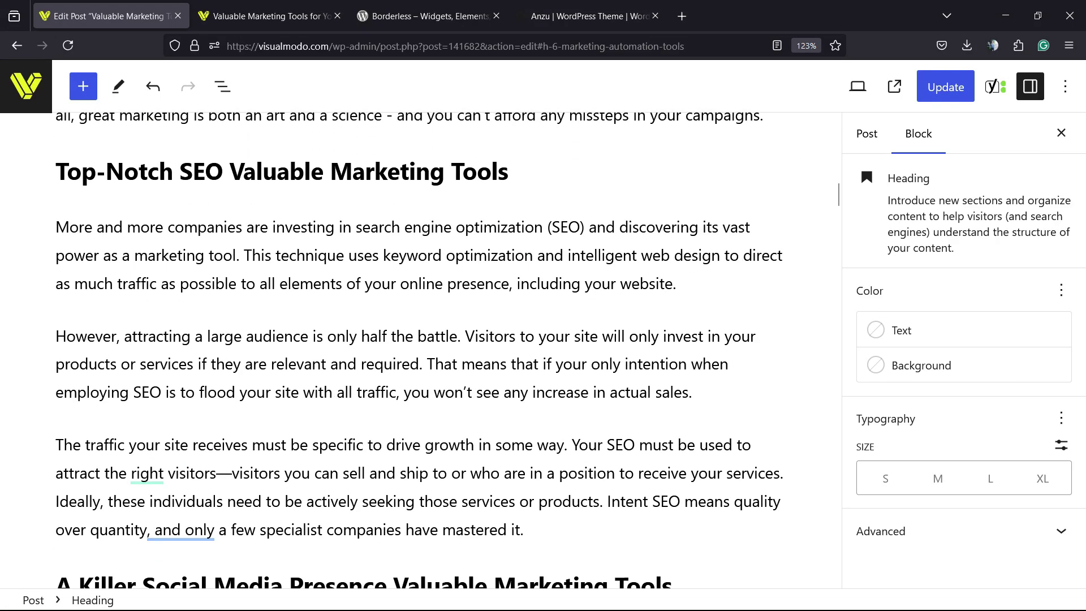
scroll(282, 261, down, 8)
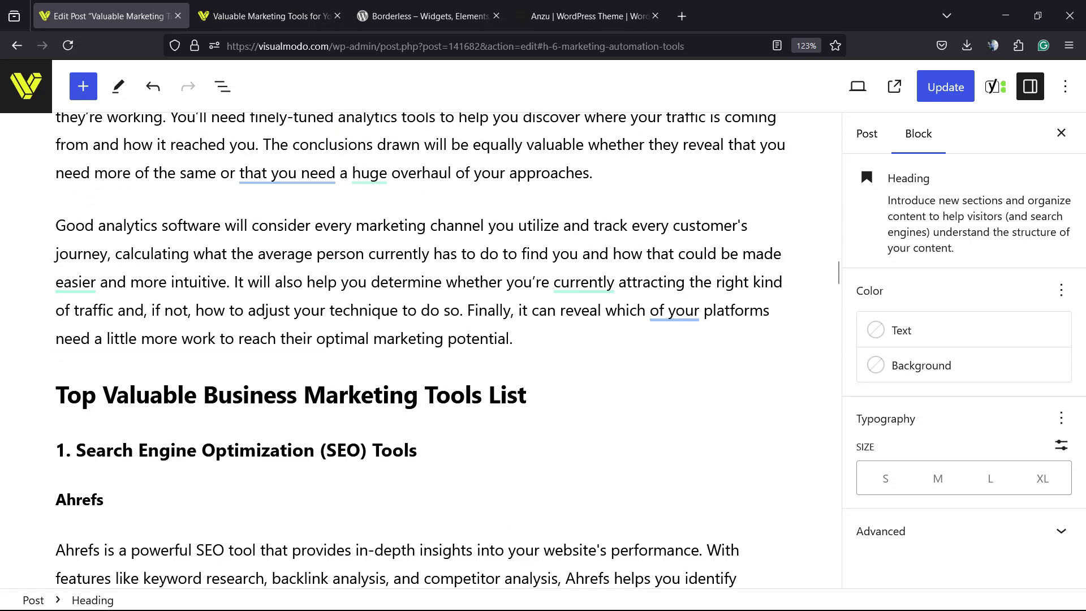
double_click(168, 269)
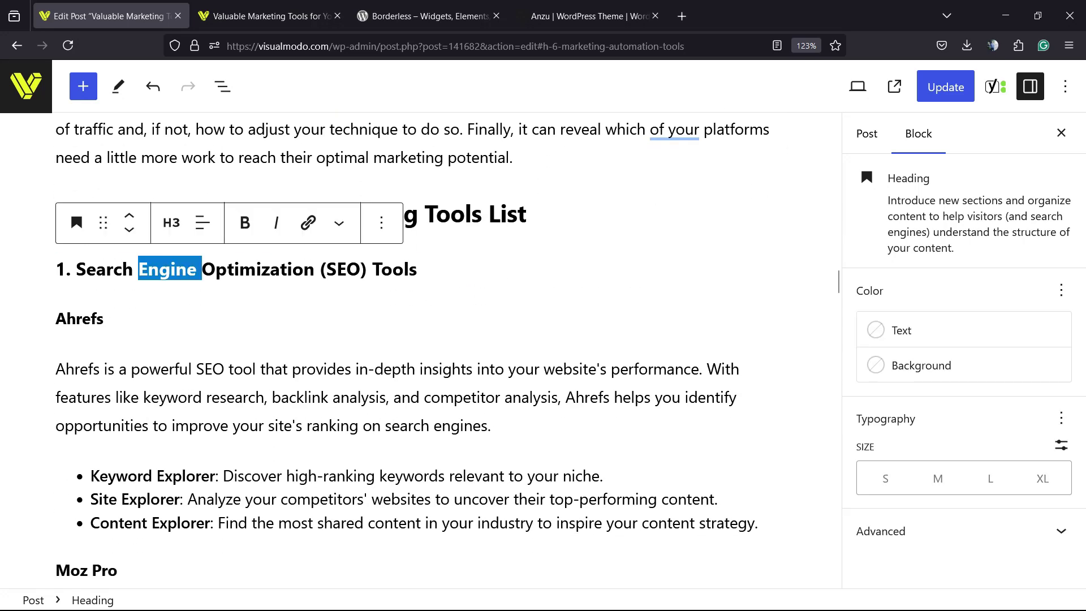
key(ctrl+a)
key(ctrl+c)
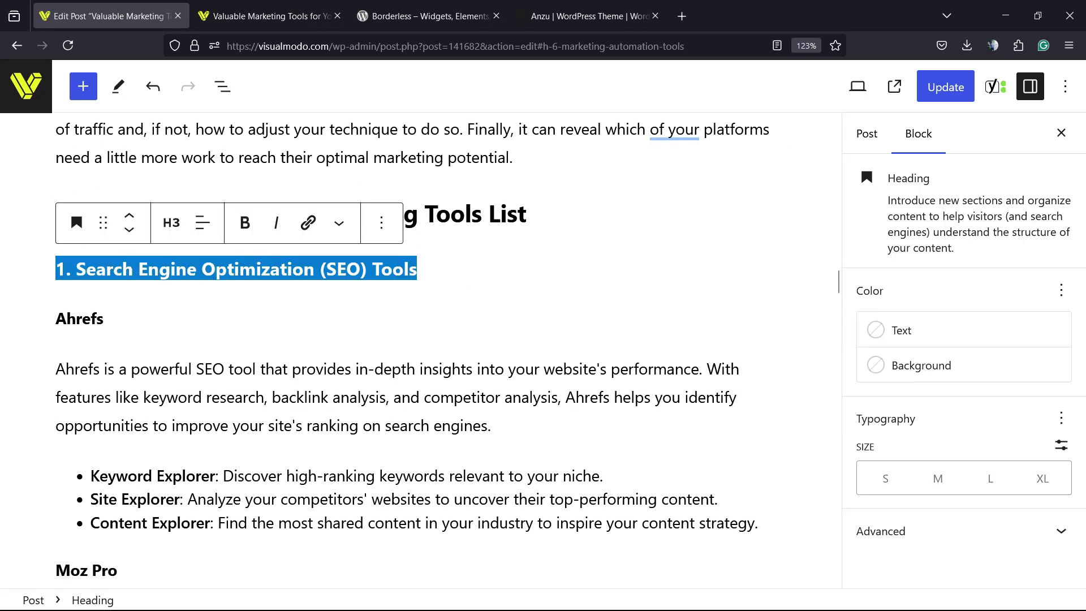
key(BackSpace)
key(BackSpace)
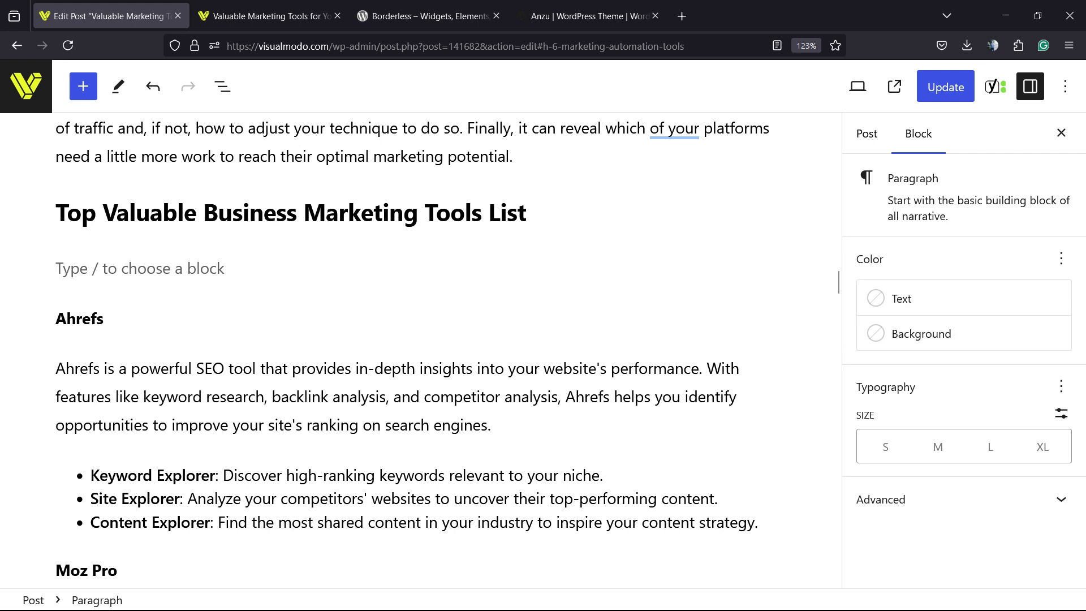
Step: Paste the "Search Engine Optimization (SEO) Tools" text, convert it to a Heading 3 and prefix it with "1. "
key(ctrl+v)
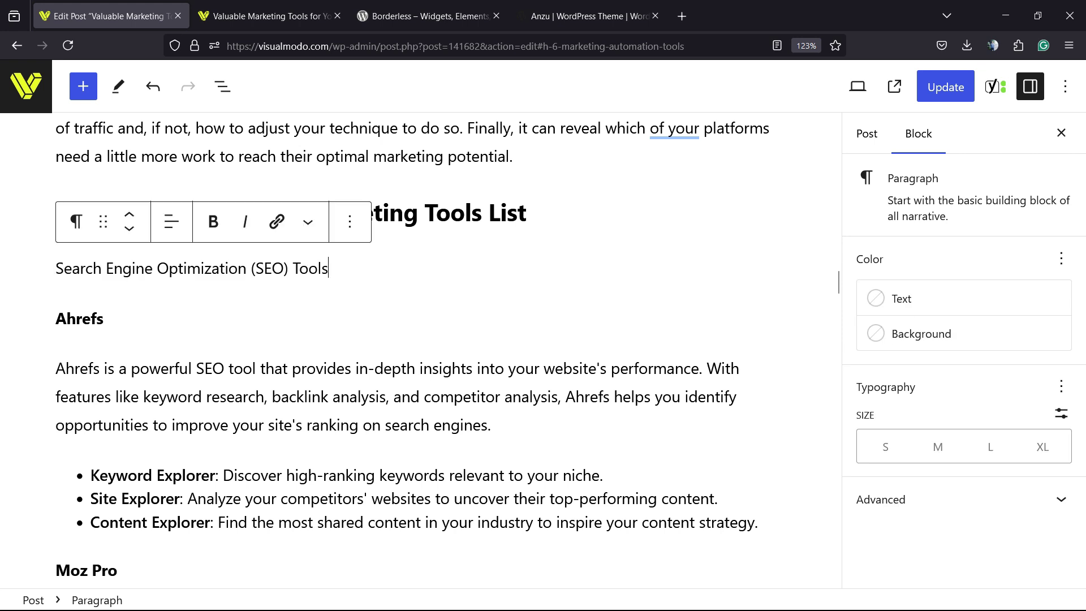
click(76, 221)
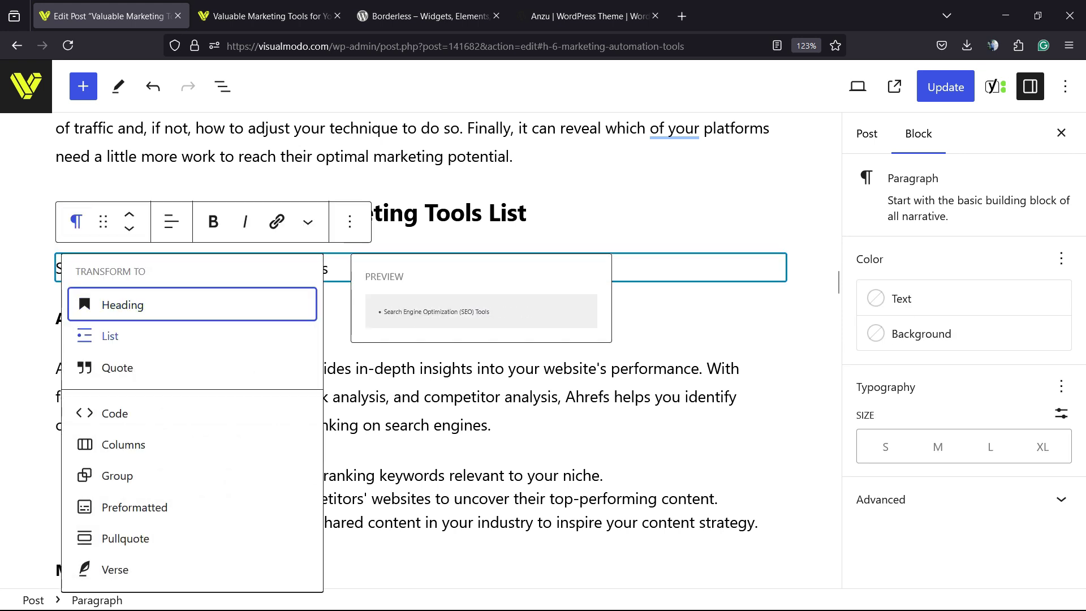
click(113, 303)
click(171, 245)
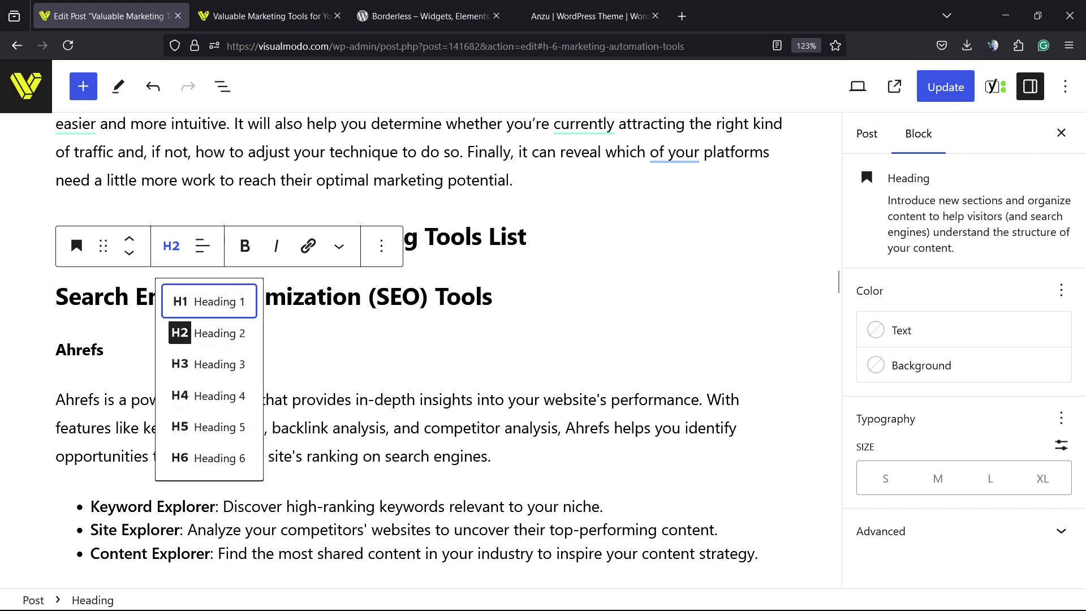
click(182, 364)
text(1)
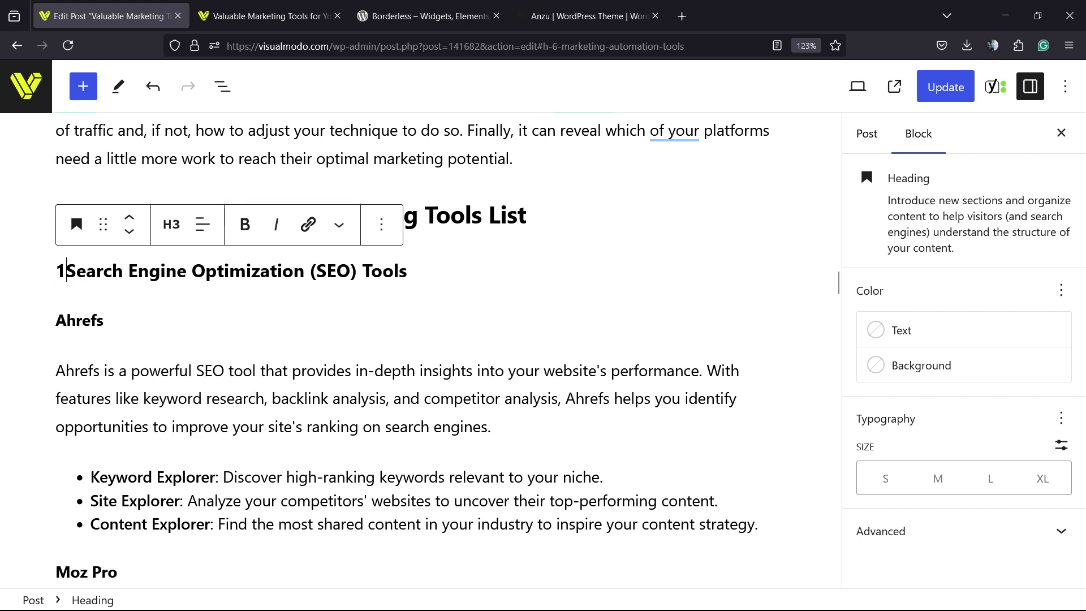
text(.)
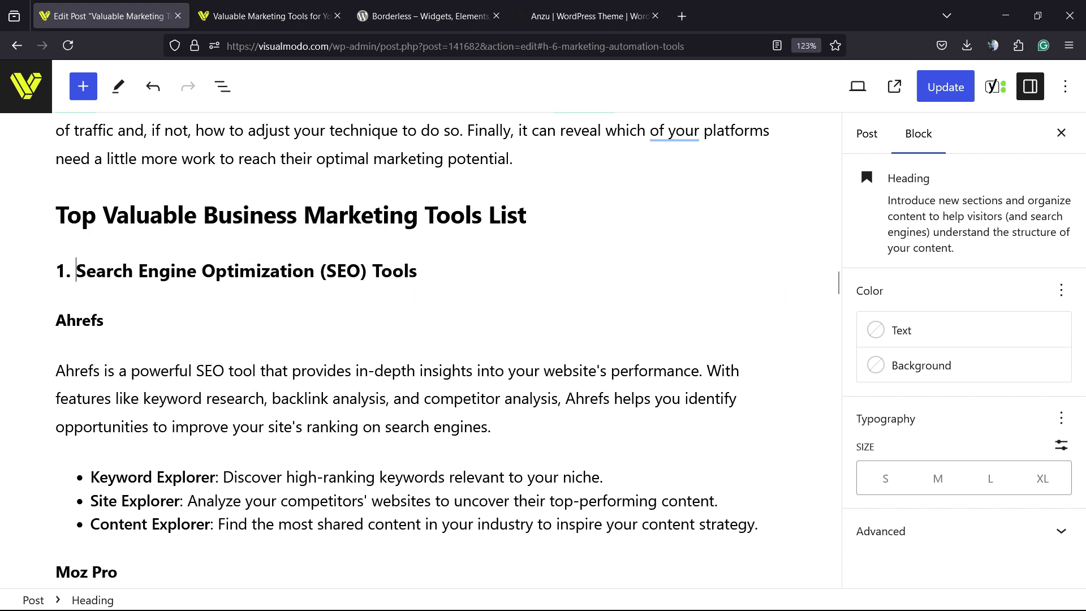
Step: Copy the "Conclusion" heading text and replace the heading with an empty paragraph block below the Vidyard list
scroll(421, 351, down, 20)
scroll(421, 351, down, 5)
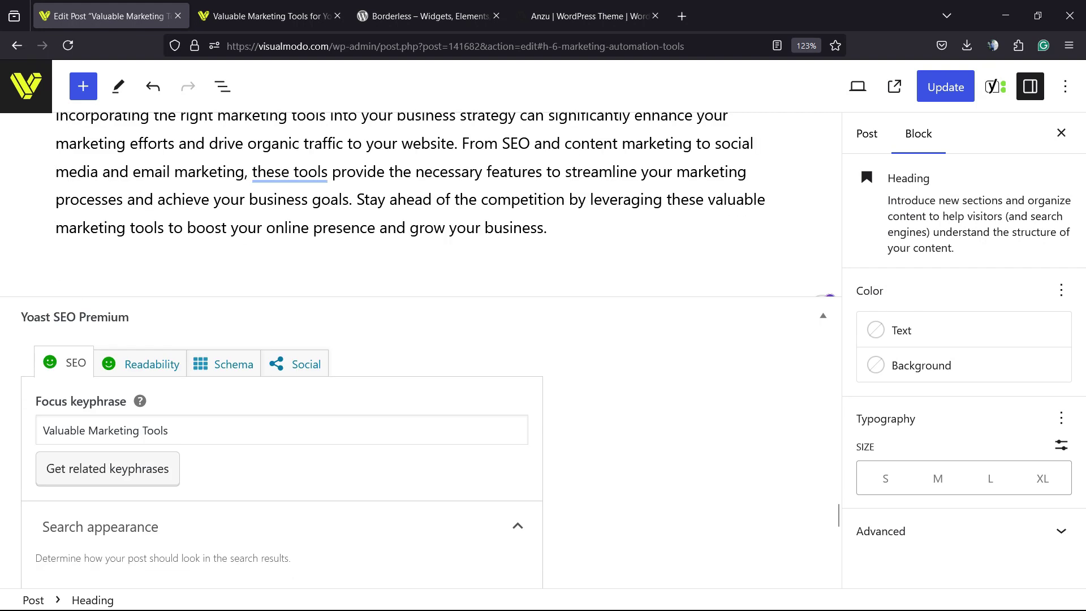
scroll(421, 351, up, 5)
click(116, 425)
double_click(116, 426)
key(ctrl+c)
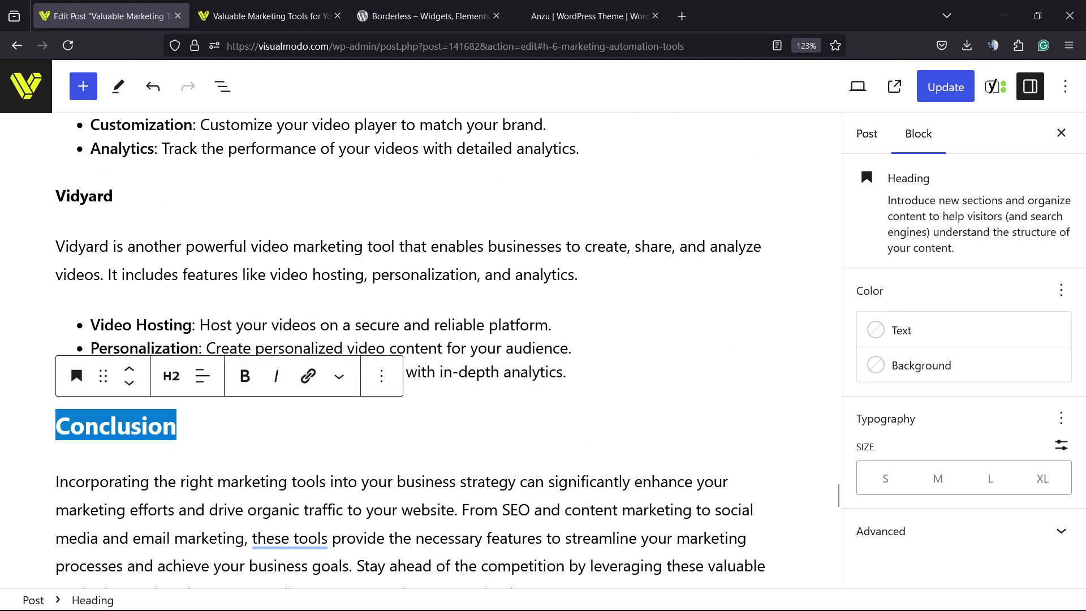
key(BackSpace)
key(BackSpace)
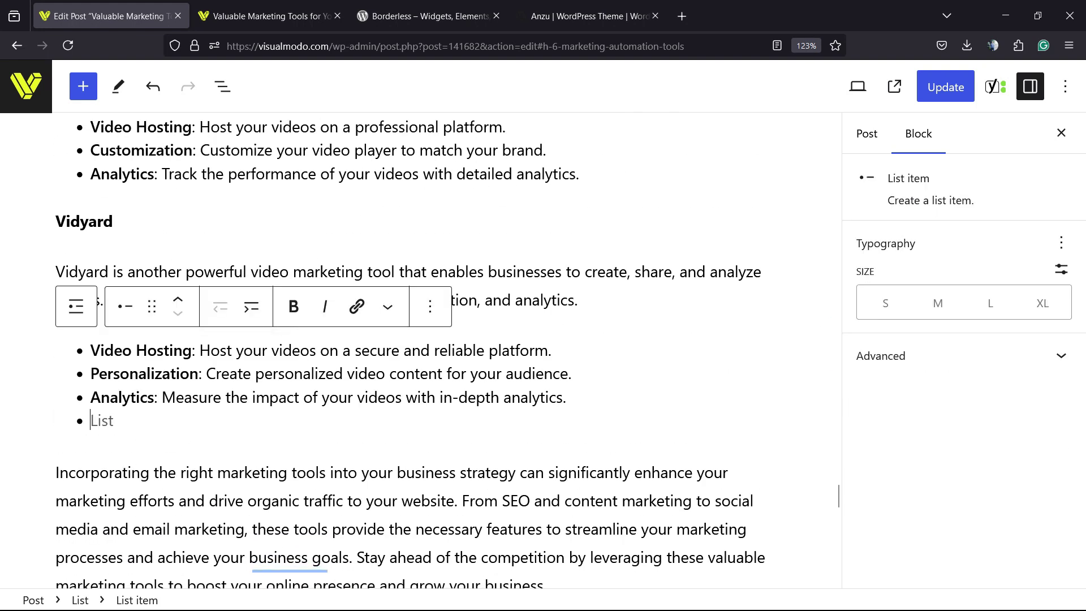
key(Return)
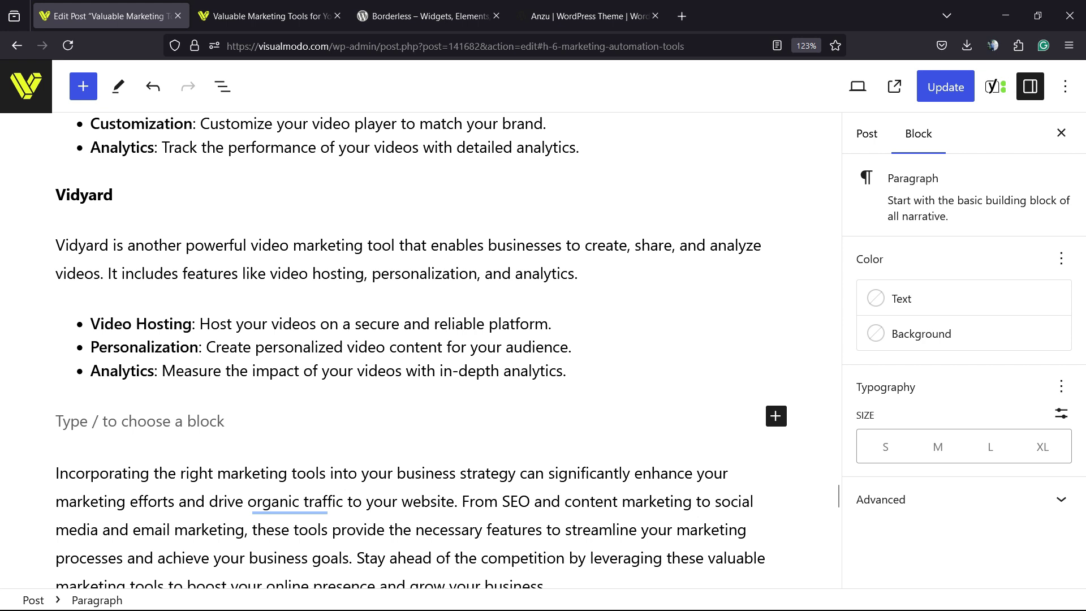
Step: Paste "Conclusion" into the empty paragraph and convert it to a Heading 2
key(ctrl+v)
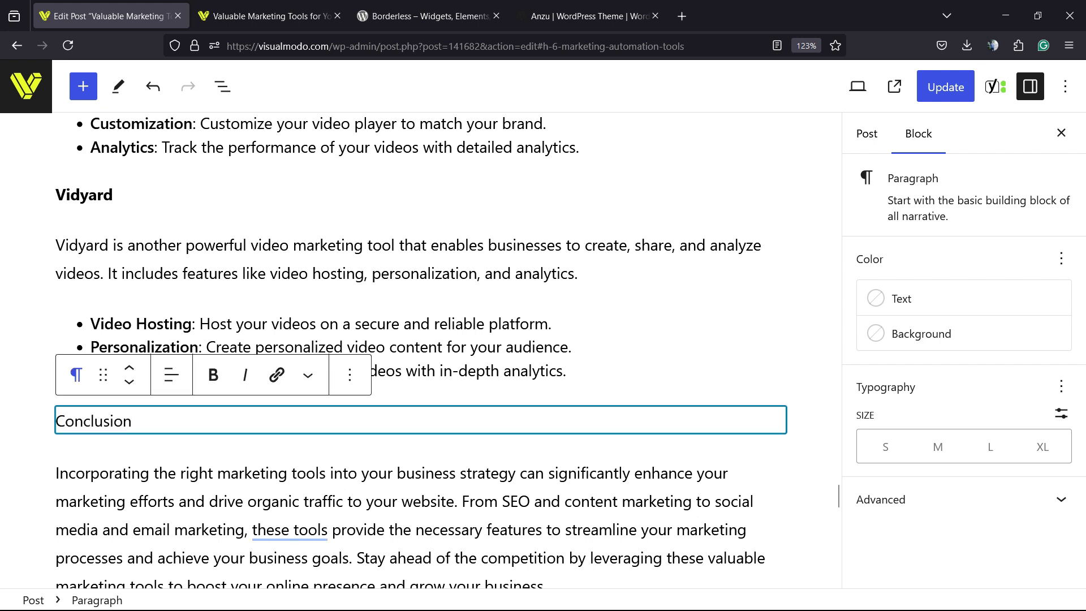
click(75, 375)
key(Return)
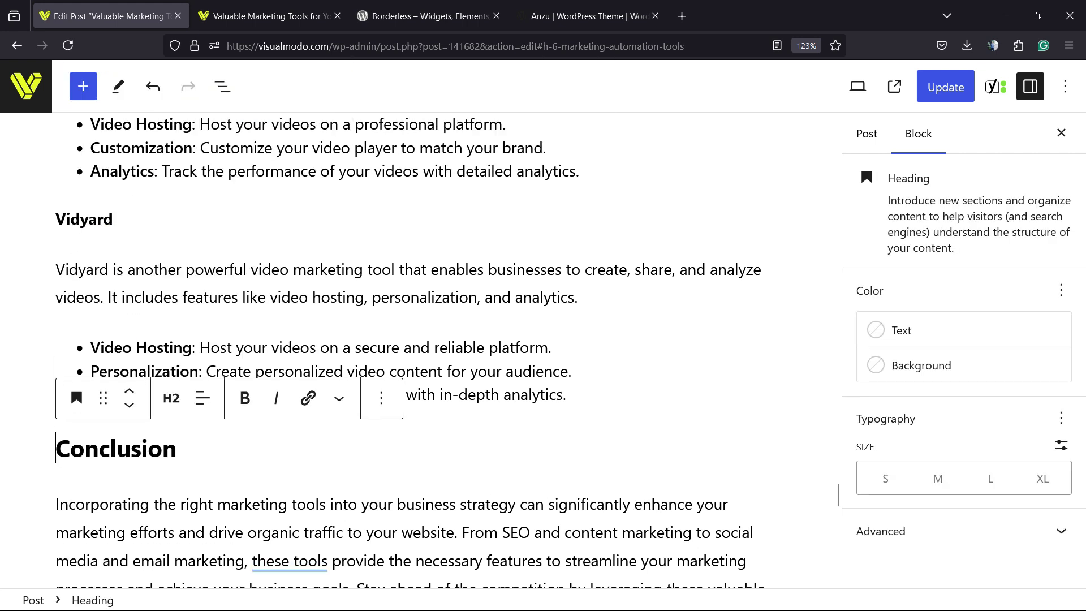
click(171, 397)
click(98, 444)
Step: Review the table of contents block near the start of the post and update the post
scroll(98, 445, up, 20)
scroll(297, 306, up, 10)
scroll(297, 306, down, 5)
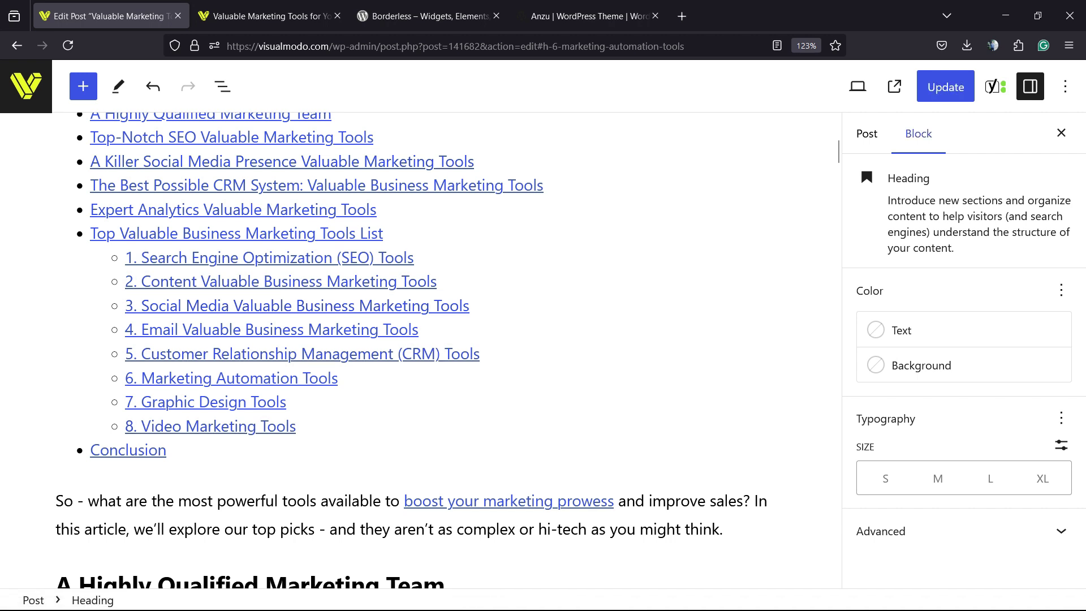
key(ctrl+s)
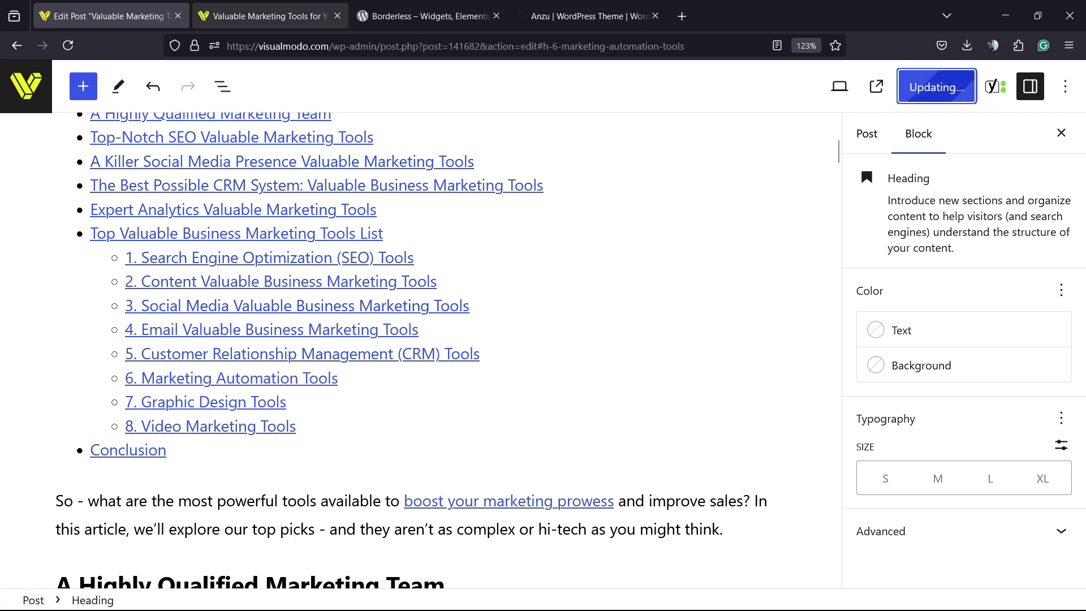
Step: Reload the published post and check its table of contents from the first entry to "Conclusion"
click(263, 16)
key(F5)
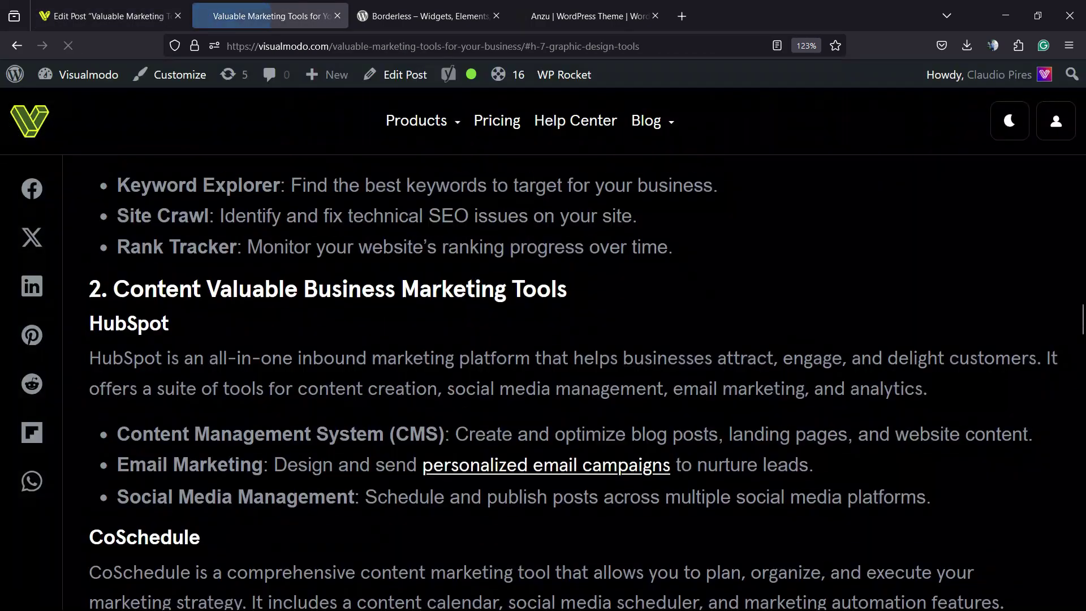
scroll(572, 382, up, 20)
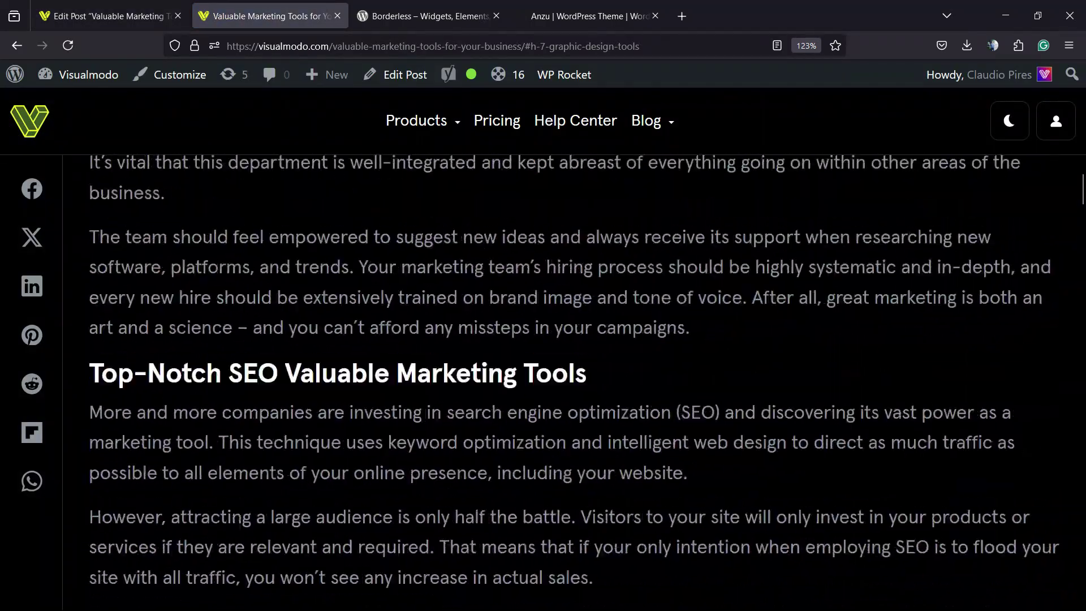
scroll(240, 347, down, 5)
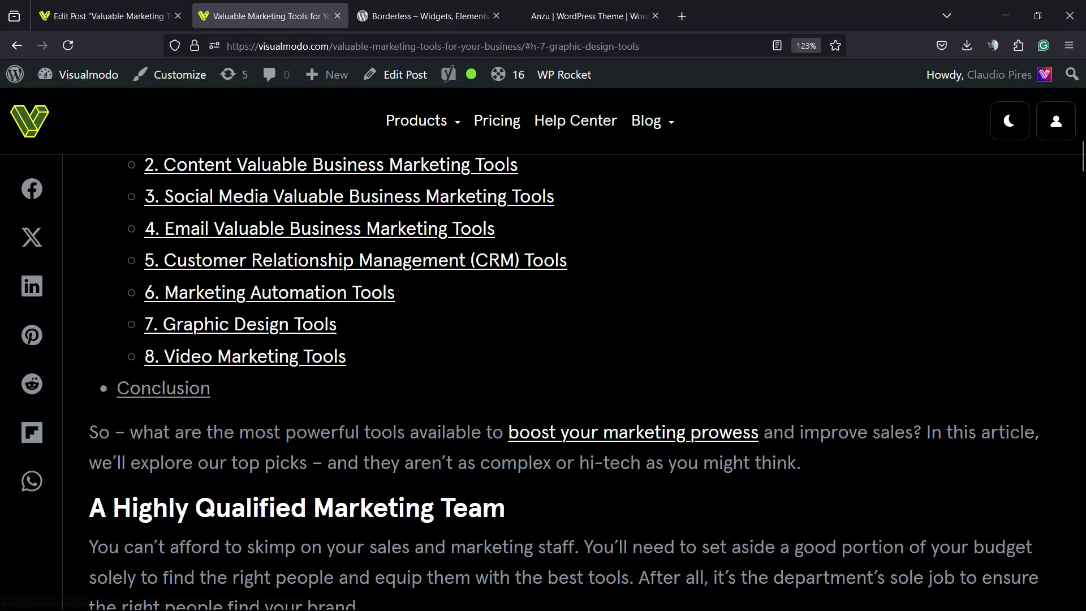
scroll(241, 347, up, 3)
scroll(285, 340, up, 3)
scroll(286, 340, down, 5)
scroll(286, 340, up, 2)
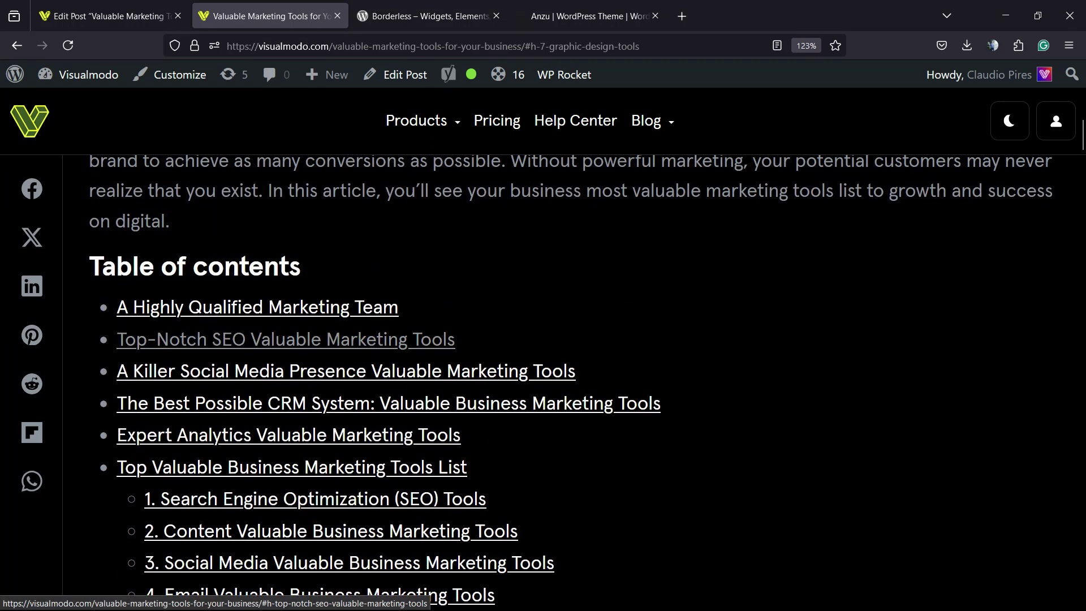
scroll(285, 339, down, 3)
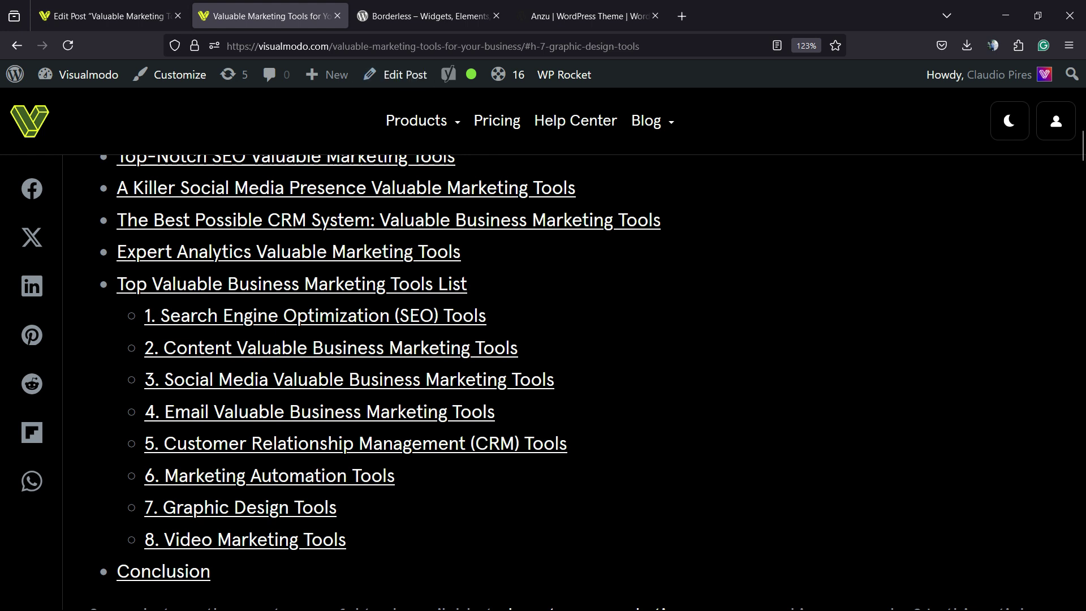
Step: Look over the Borderless plugin page in the WordPress.org plugin directory
key(ctrl+Tab)
scroll(543, 368, down, 5)
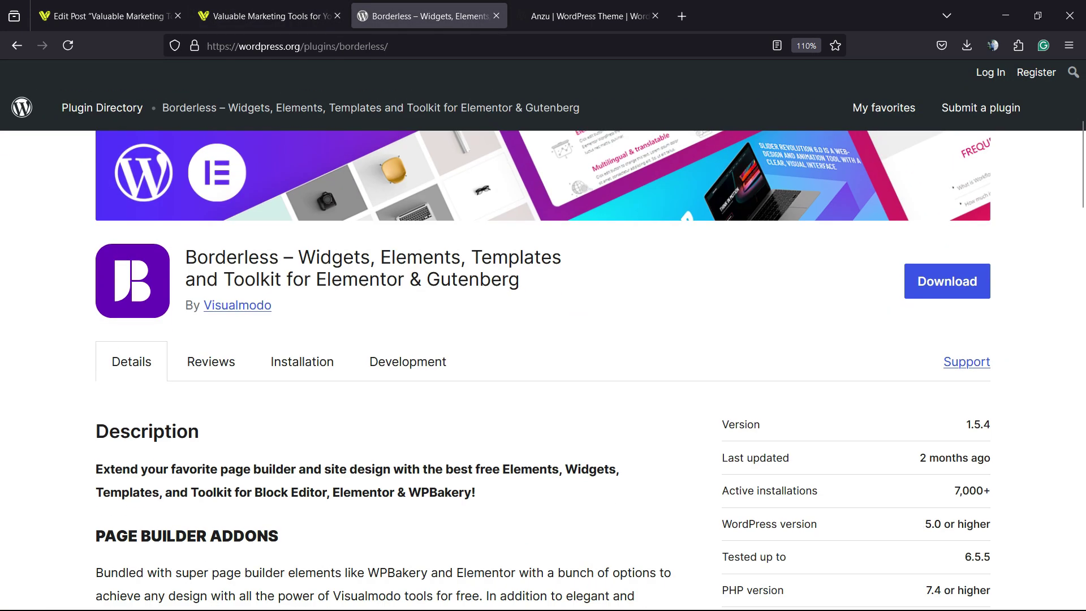
scroll(543, 367, up, 5)
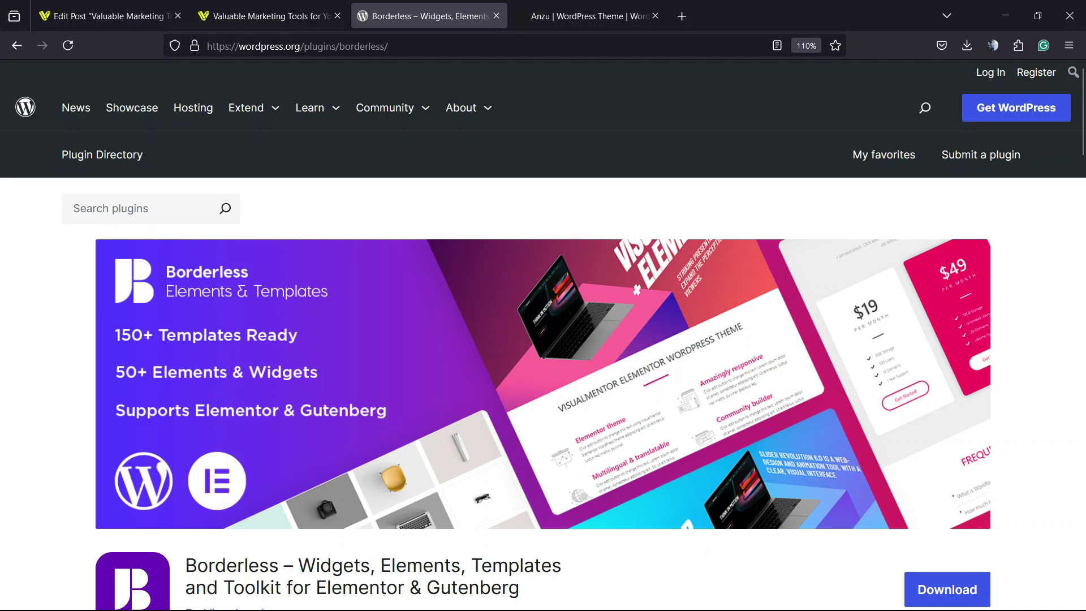
scroll(543, 368, down, 3)
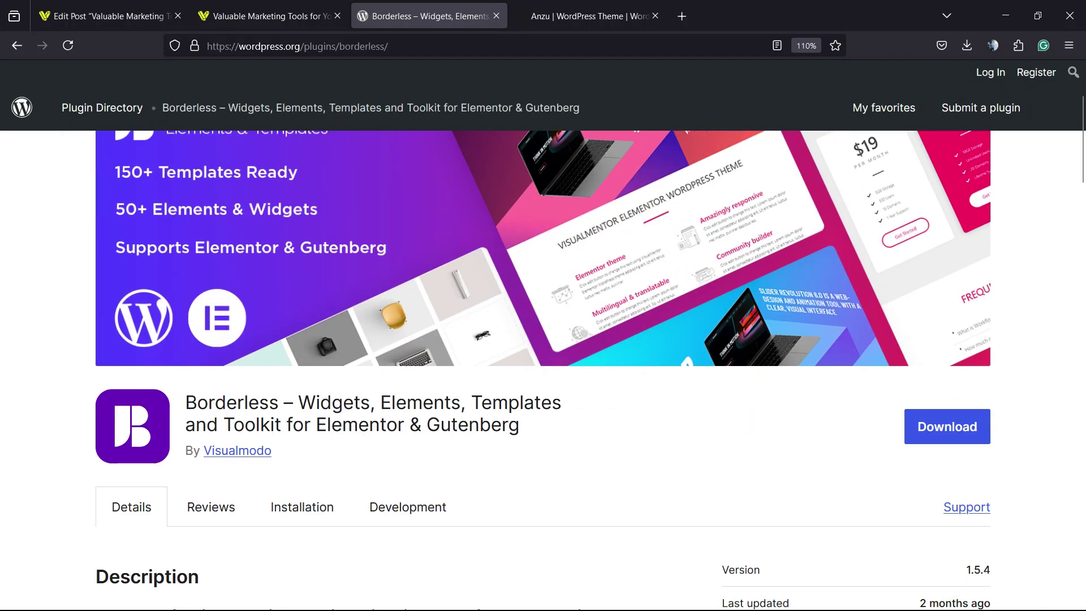
Step: Look over the Anzu theme page in the WordPress.org theme directory and return to the post editor
key(ctrl+Tab)
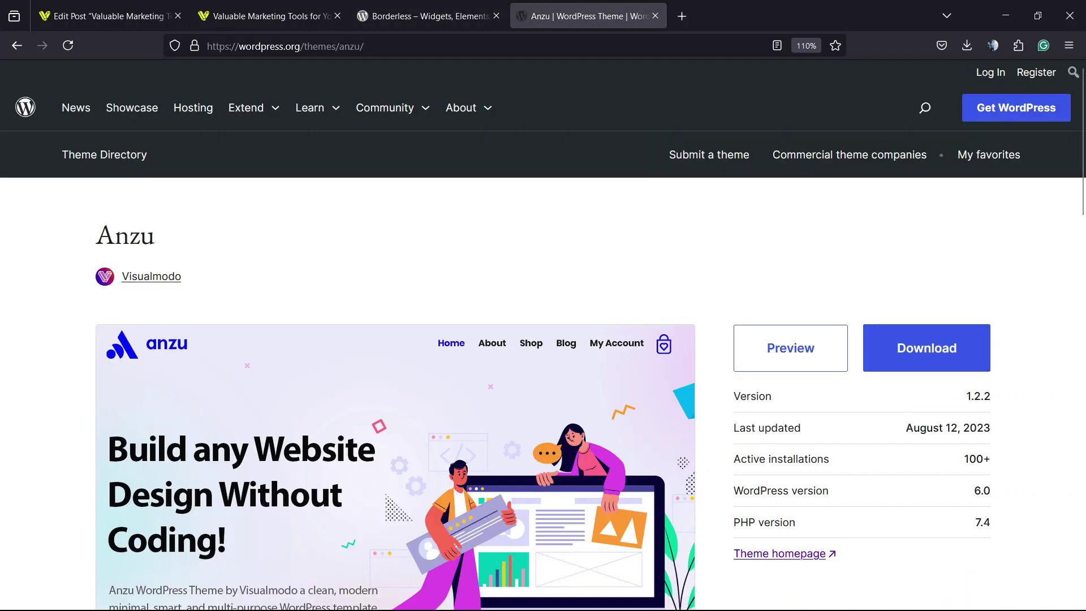
scroll(543, 368, down, 5)
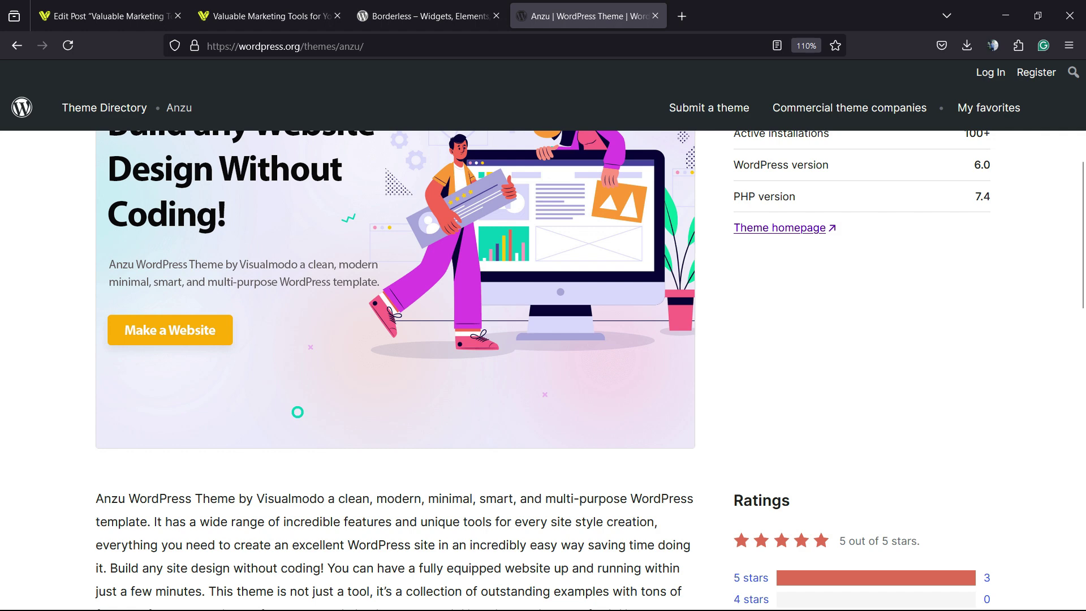
scroll(543, 367, down, 6)
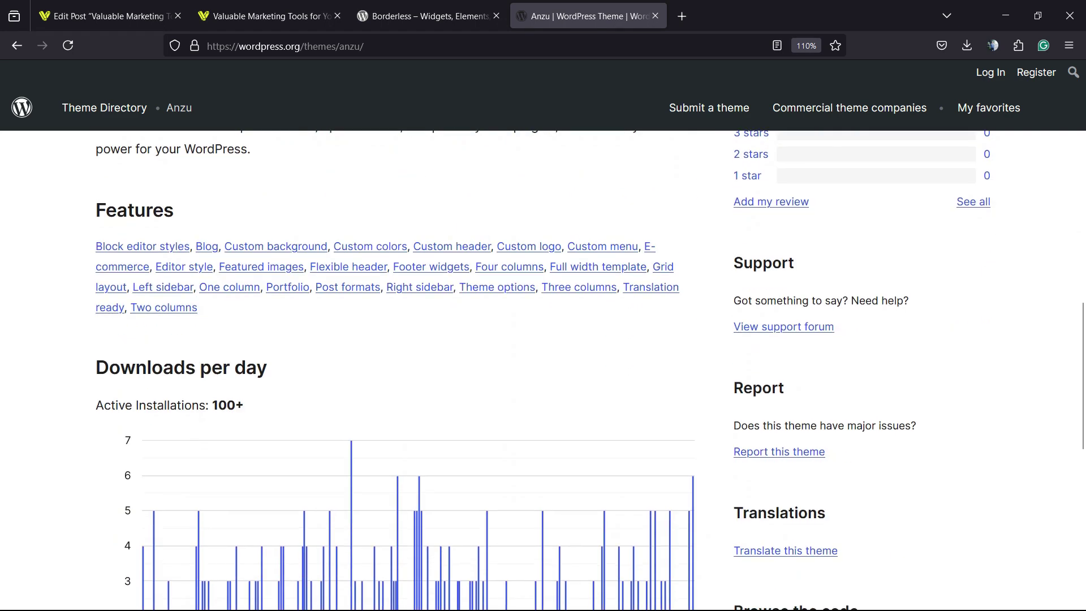
scroll(543, 368, up, 11)
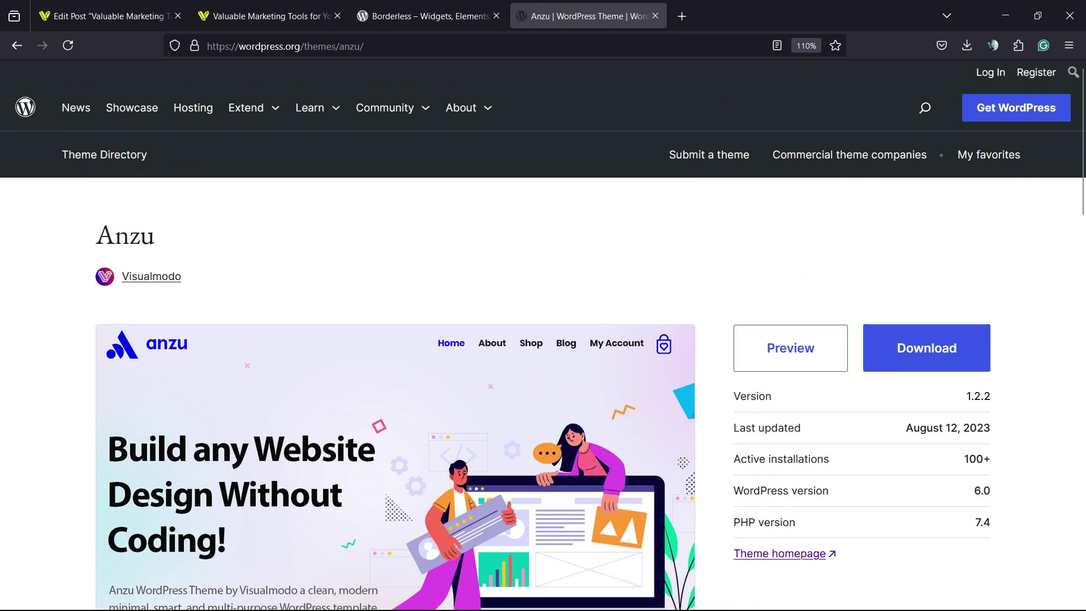
click(108, 16)
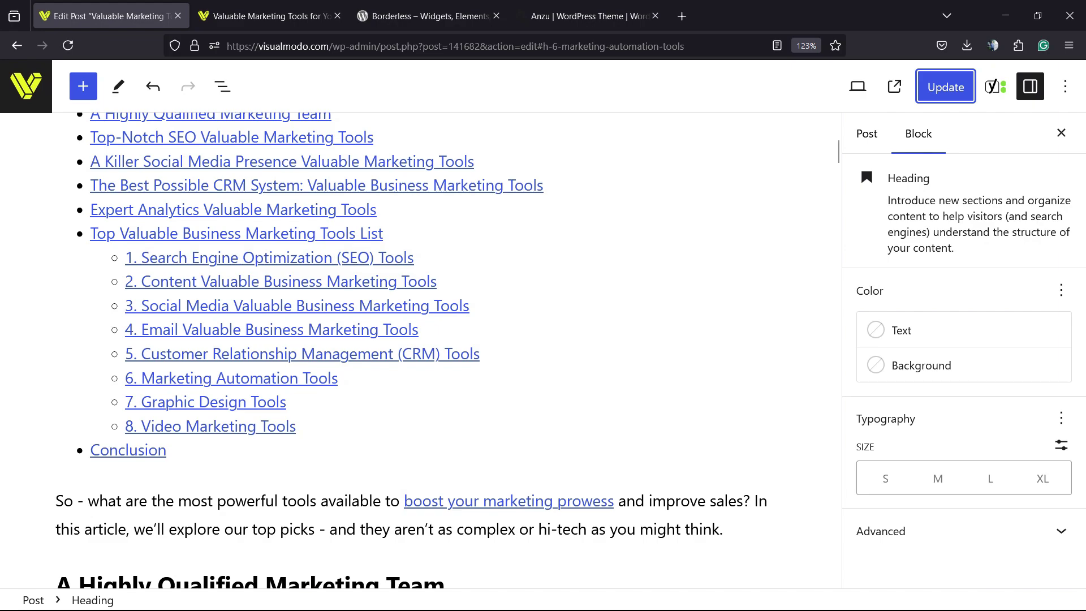